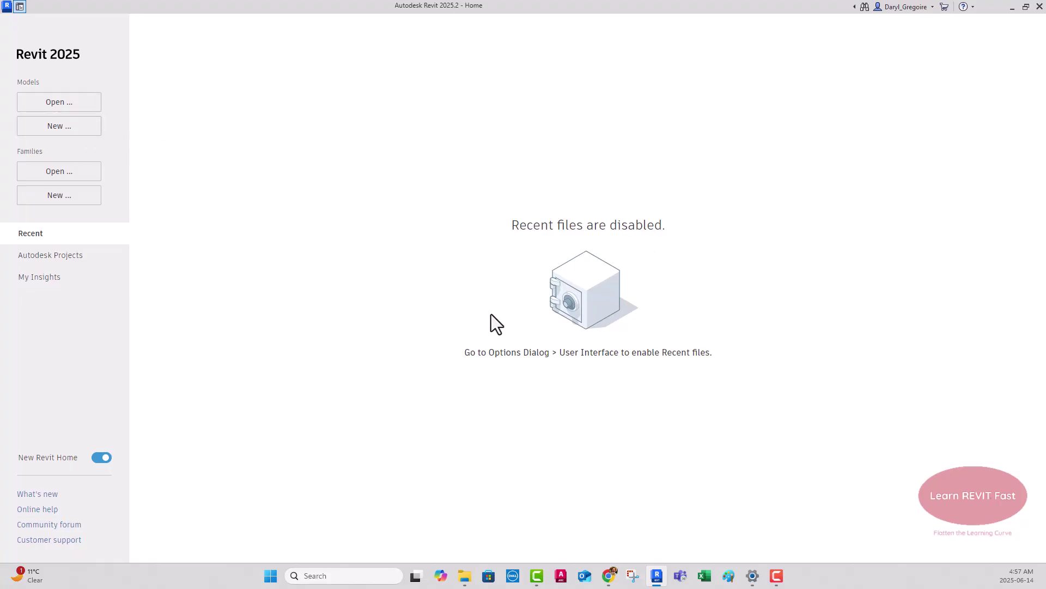
Create a new project based on the Electrical Template.
click(55, 127)
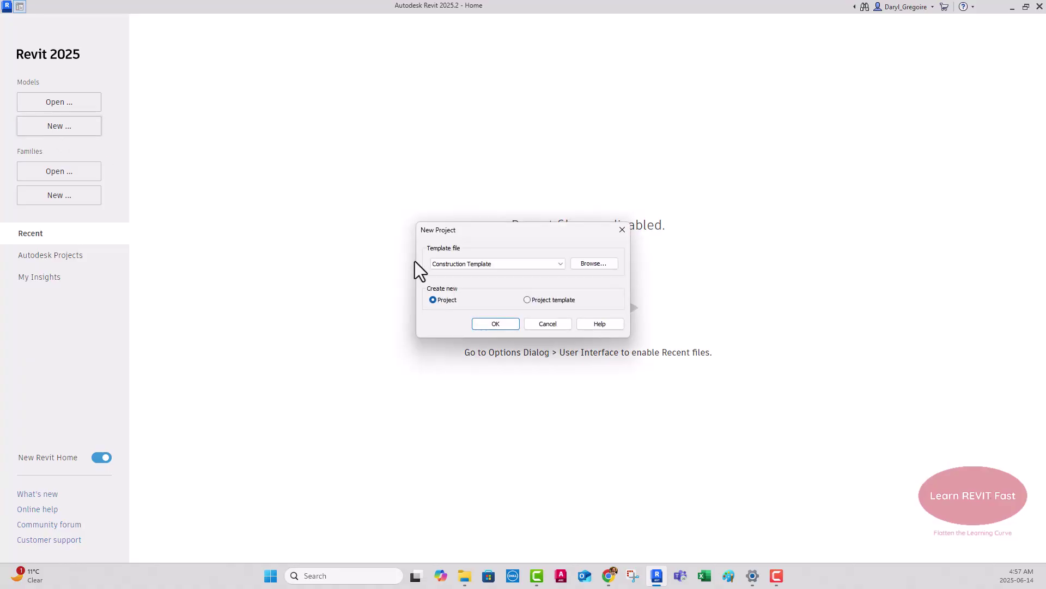
click(505, 263)
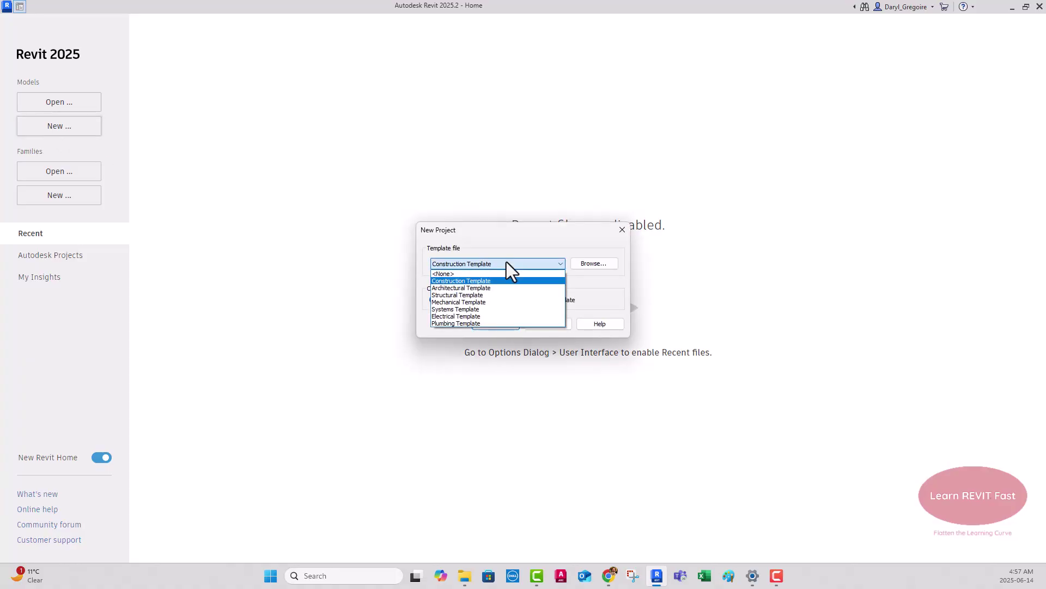
click(472, 316)
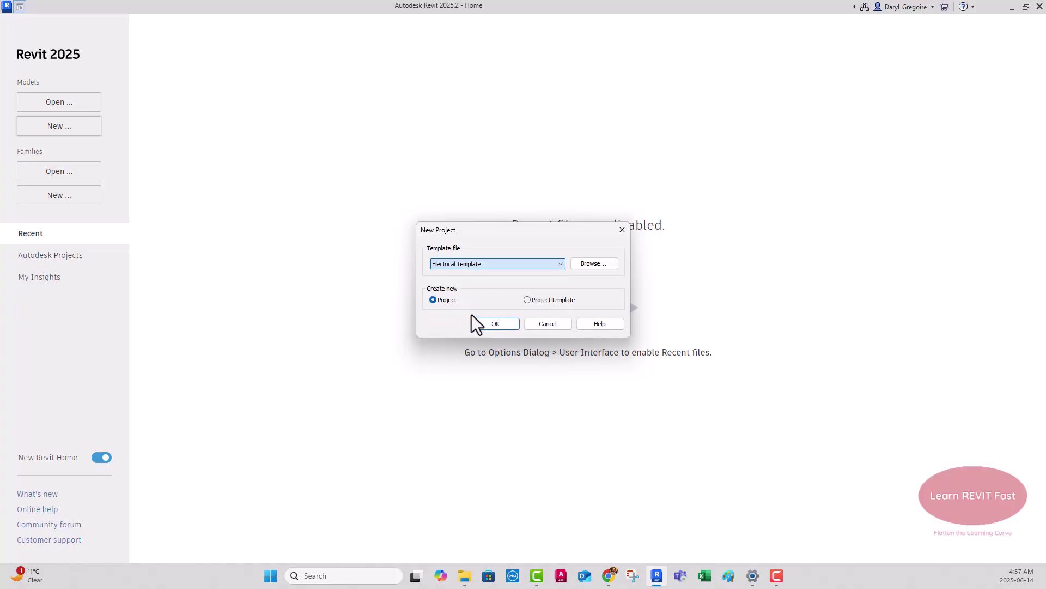
click(508, 323)
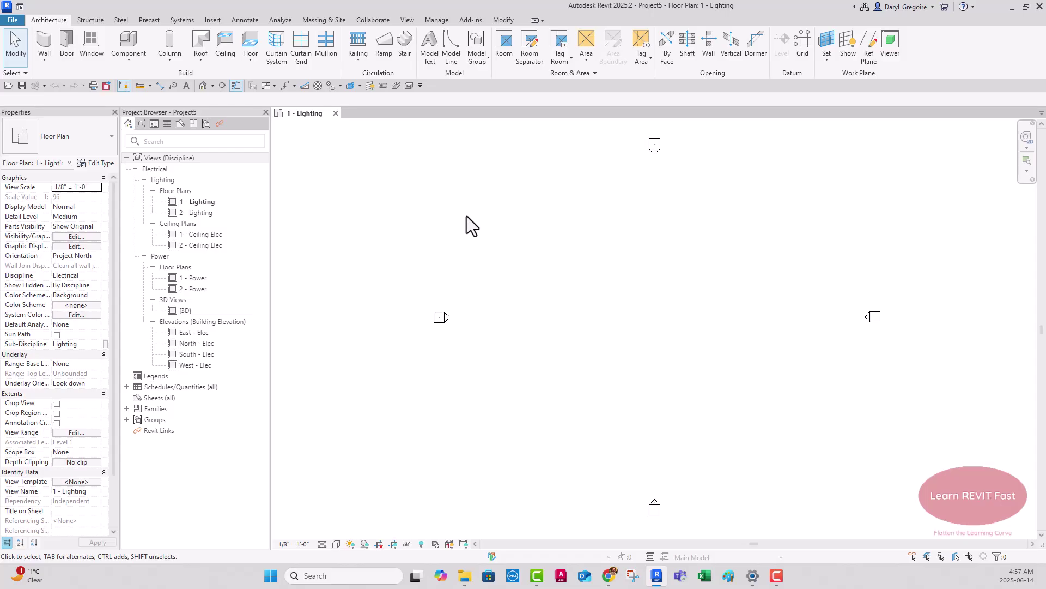
In the electrical settings, restrict fitting angles to specific angles, excluding 60°, 30°, 22.5° and 11.25° from layout.
click(437, 21)
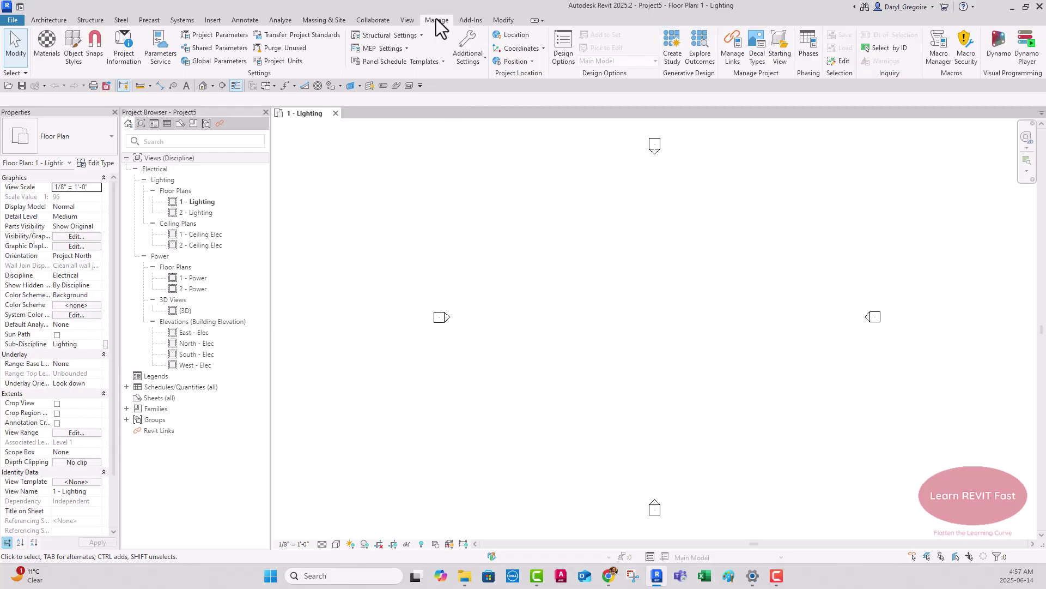
click(404, 48)
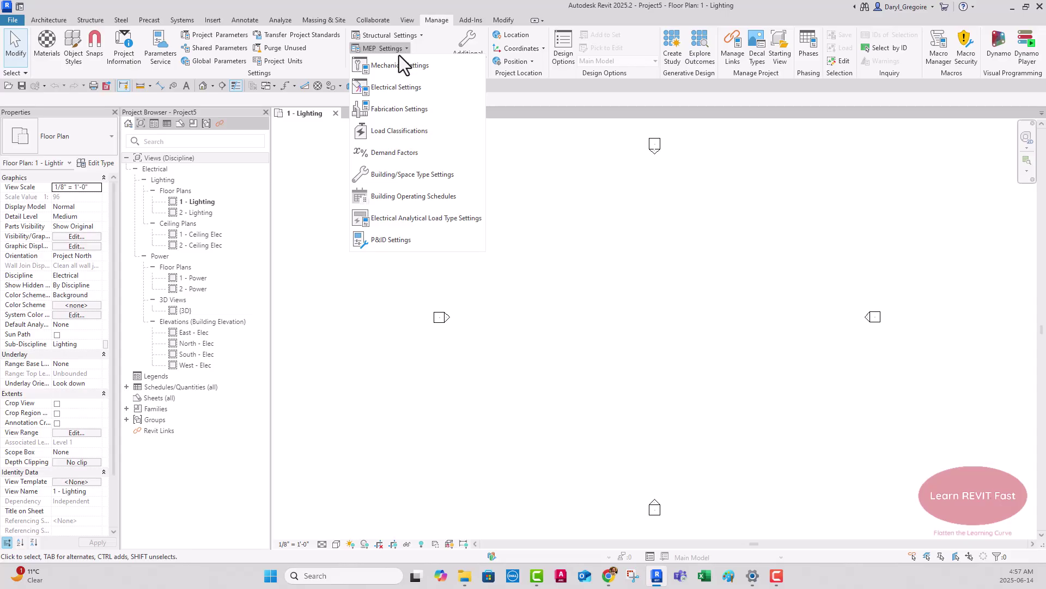
click(392, 86)
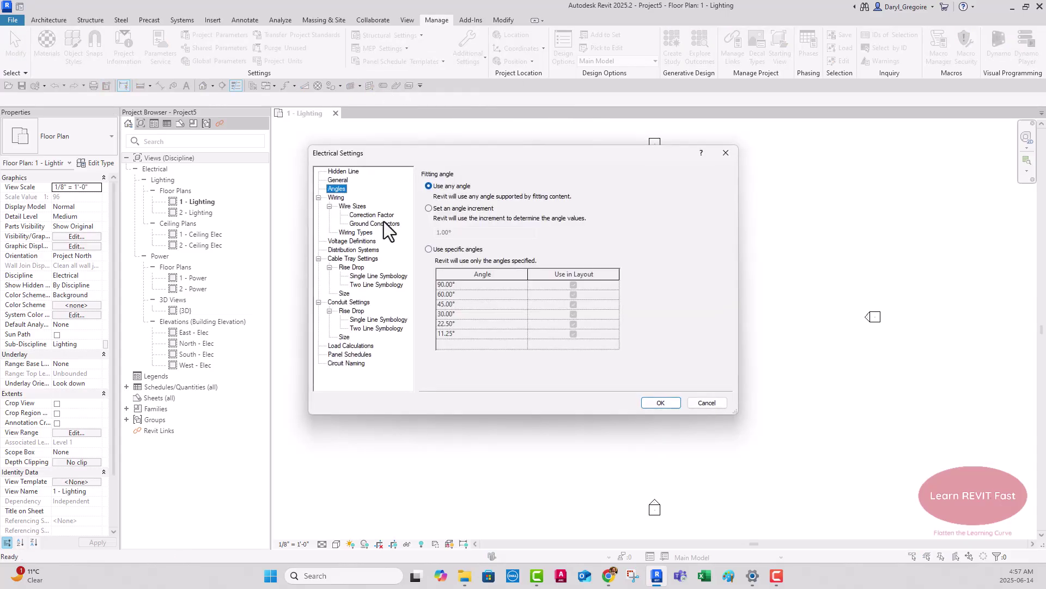
click(434, 249)
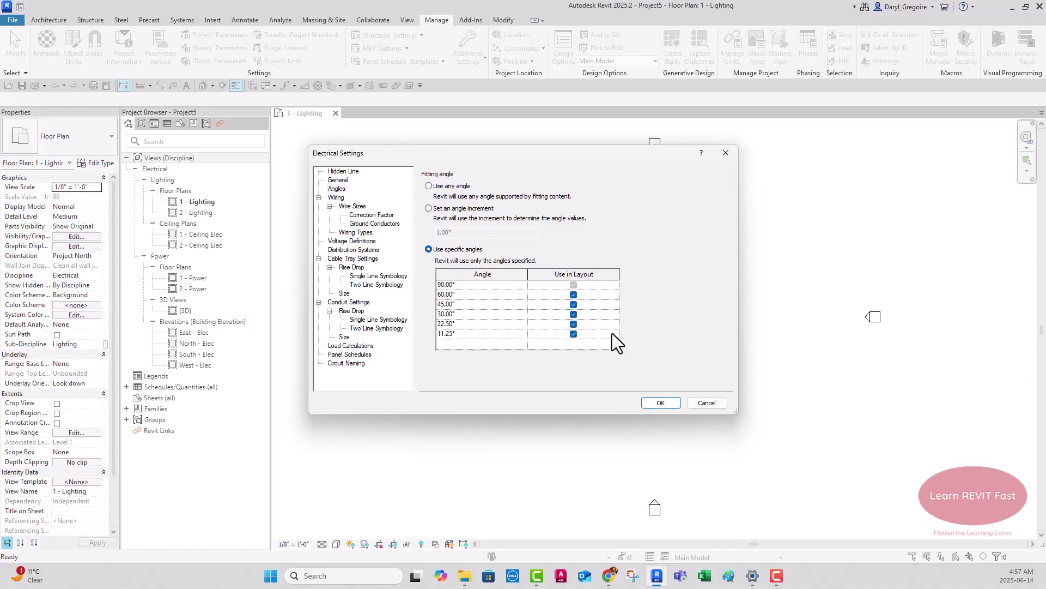
click(576, 296)
click(577, 315)
click(577, 325)
click(574, 334)
click(669, 402)
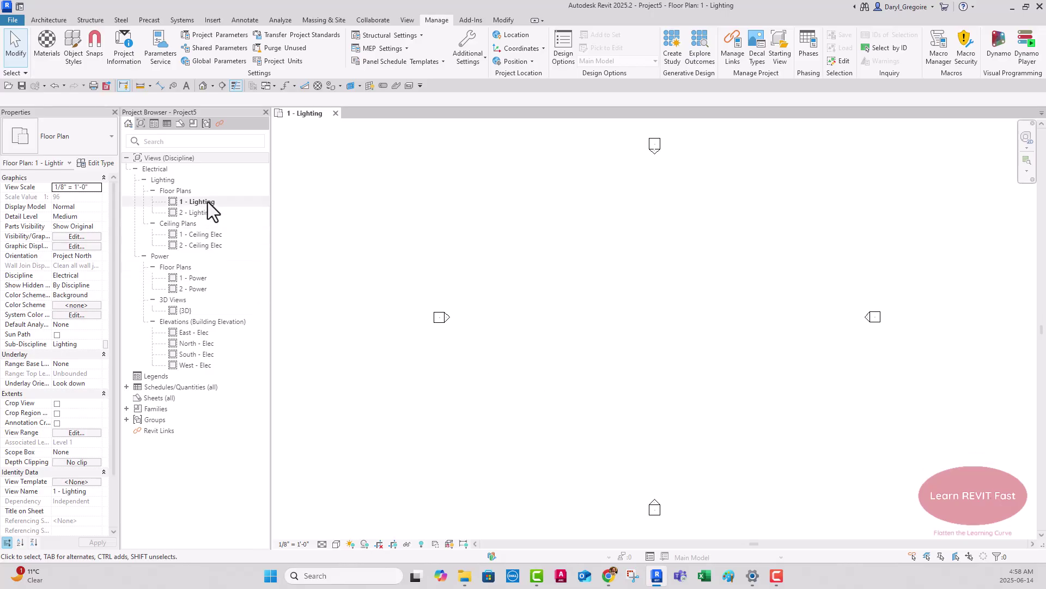
Open the 1 - Power floor plan and set its detail level to Fine.
double_click(201, 278)
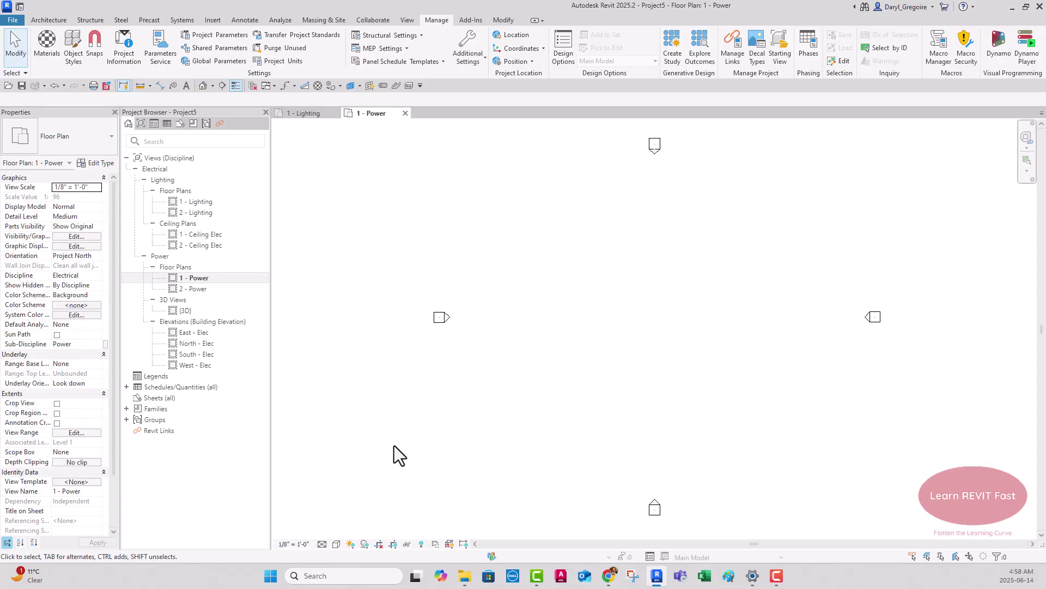
click(322, 544)
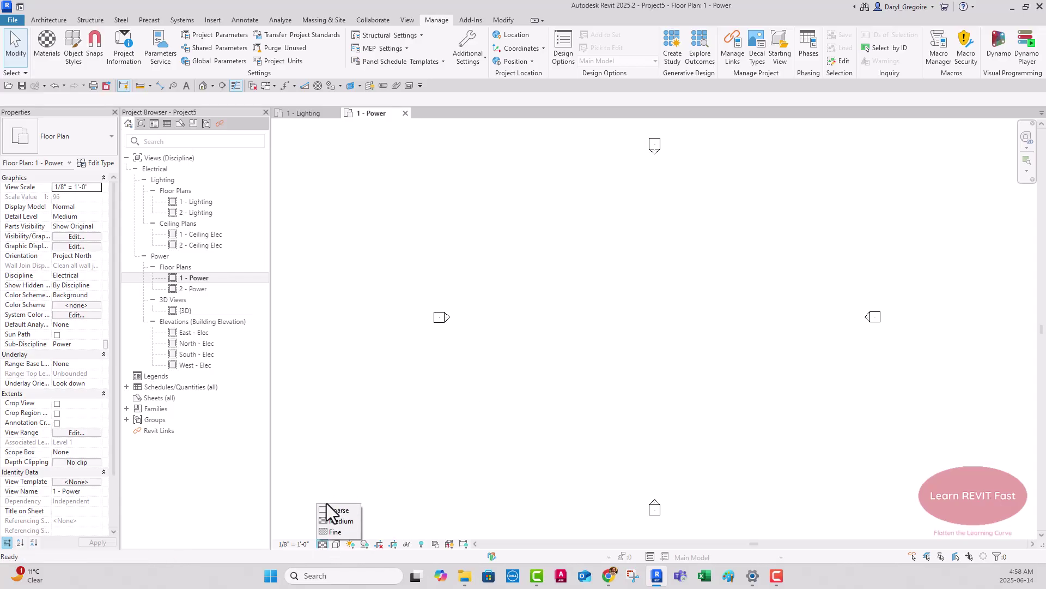
click(335, 532)
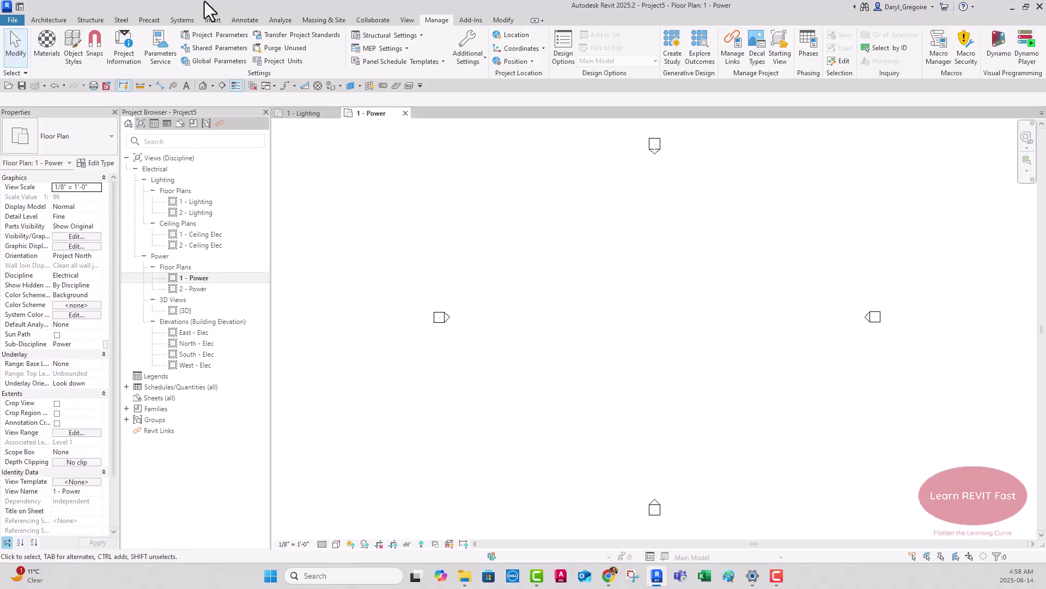
Start a cable tray with fittings of the Ladder Cable Tray type at a middle elevation of 0' 0".
click(182, 20)
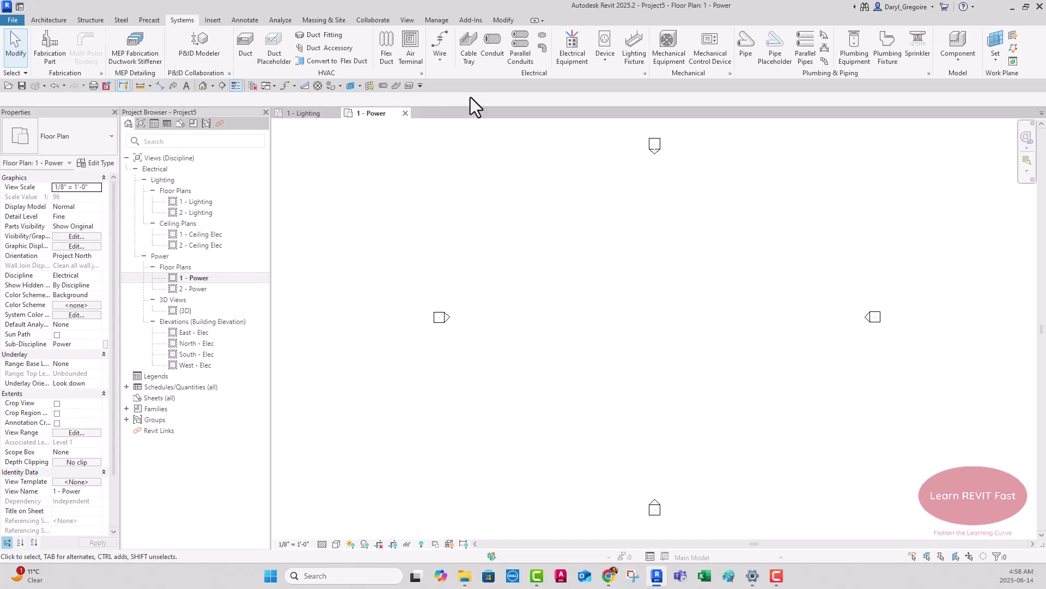
click(469, 45)
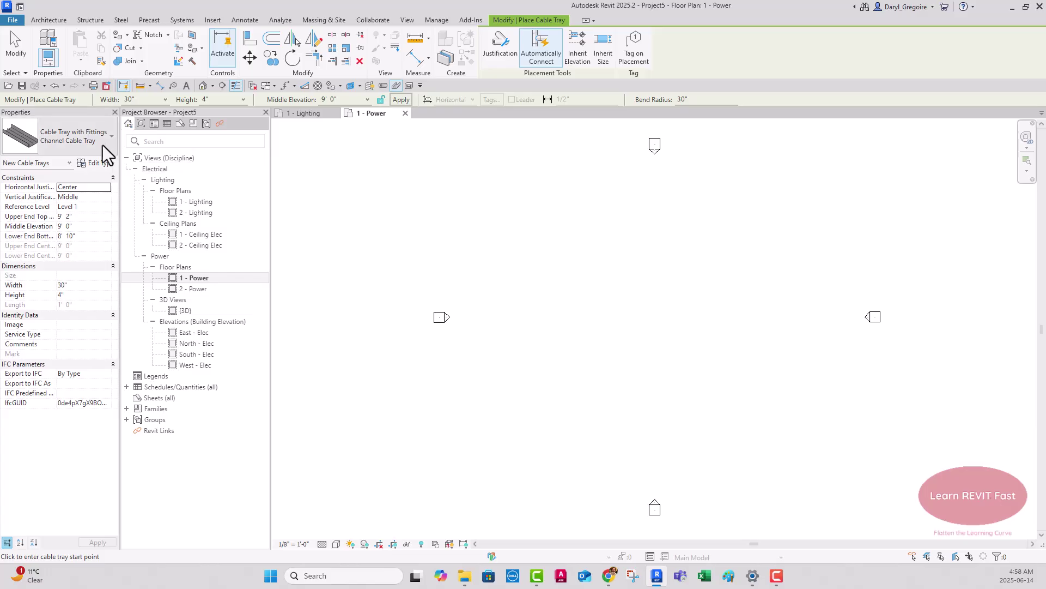
click(83, 136)
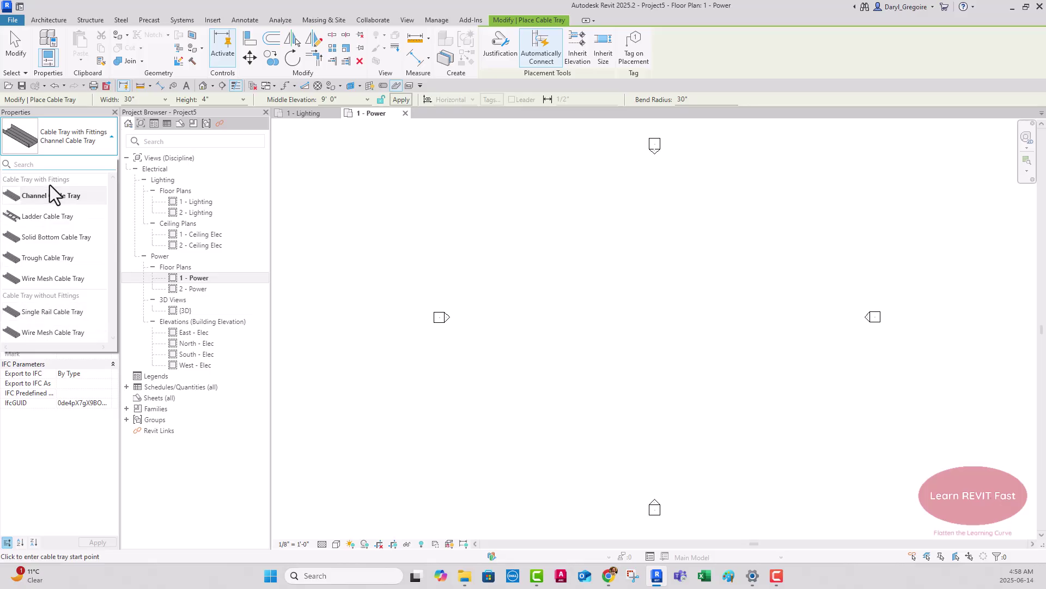
mouse_move(58, 213)
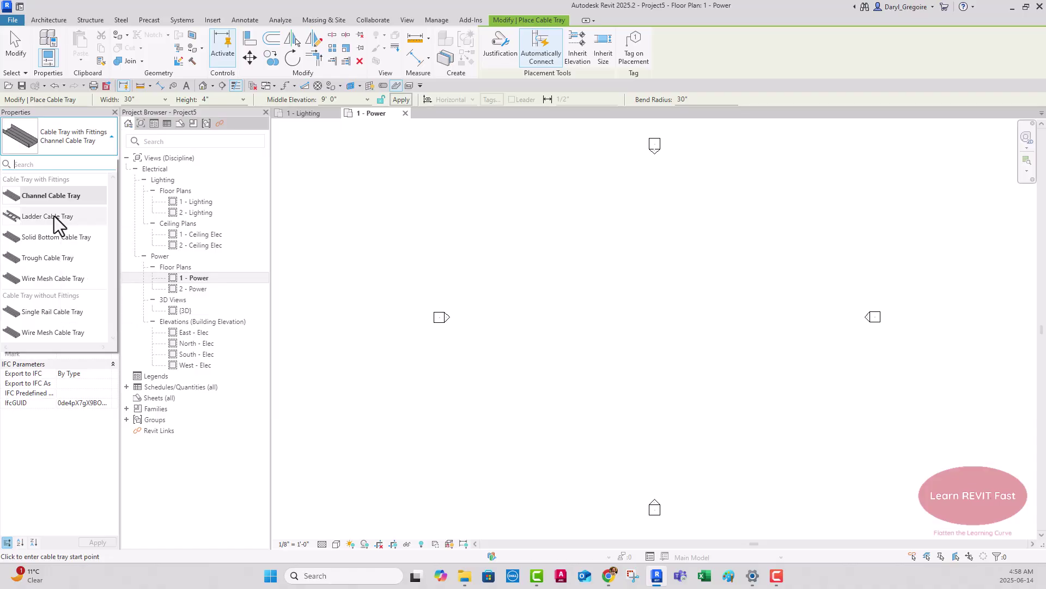
click(54, 216)
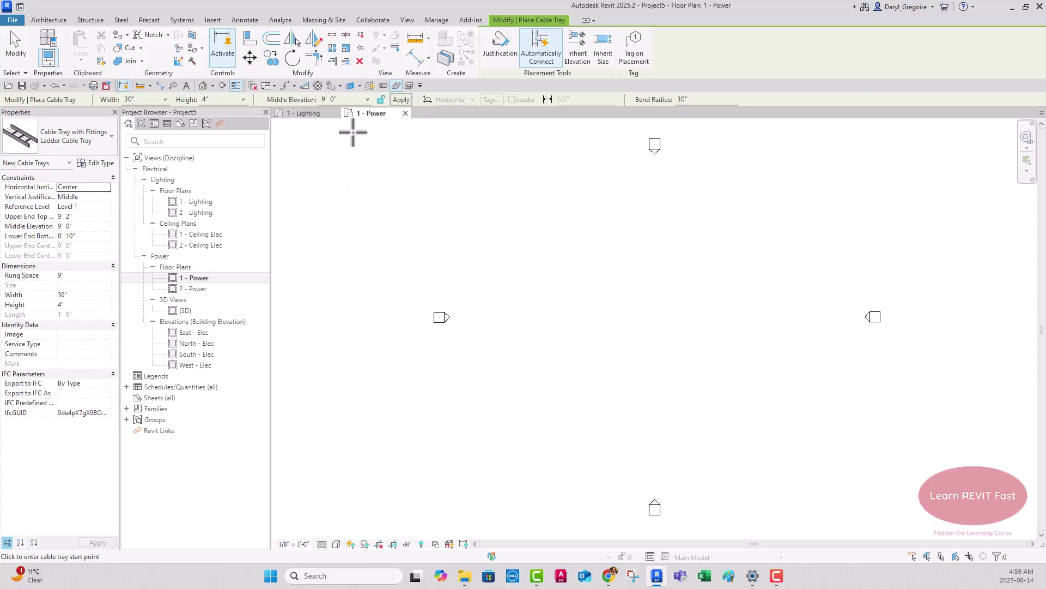
click(367, 100)
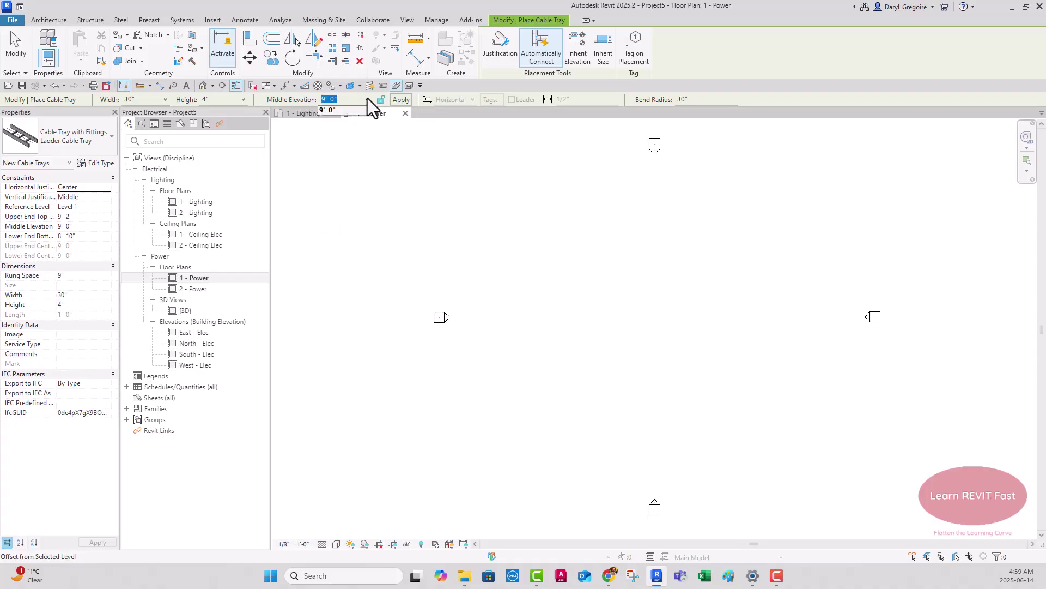
text(0)
key(Return)
Draw the tray run horizontally right, up about 14 ft, diagonally up-right and down-right at 45°, and horizontally right again.
click(537, 318)
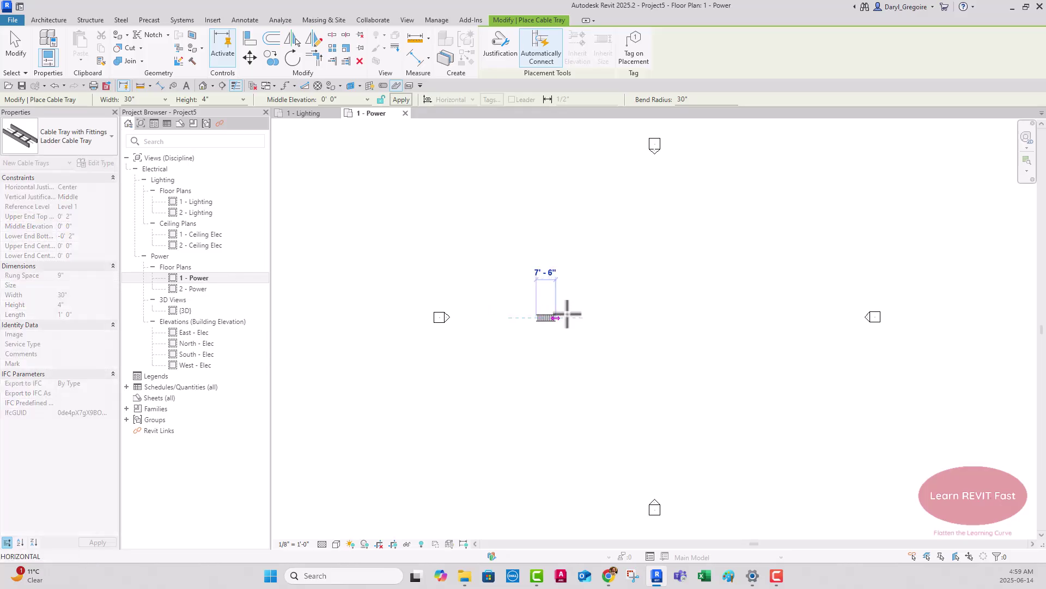
scroll(575, 318, up, 5)
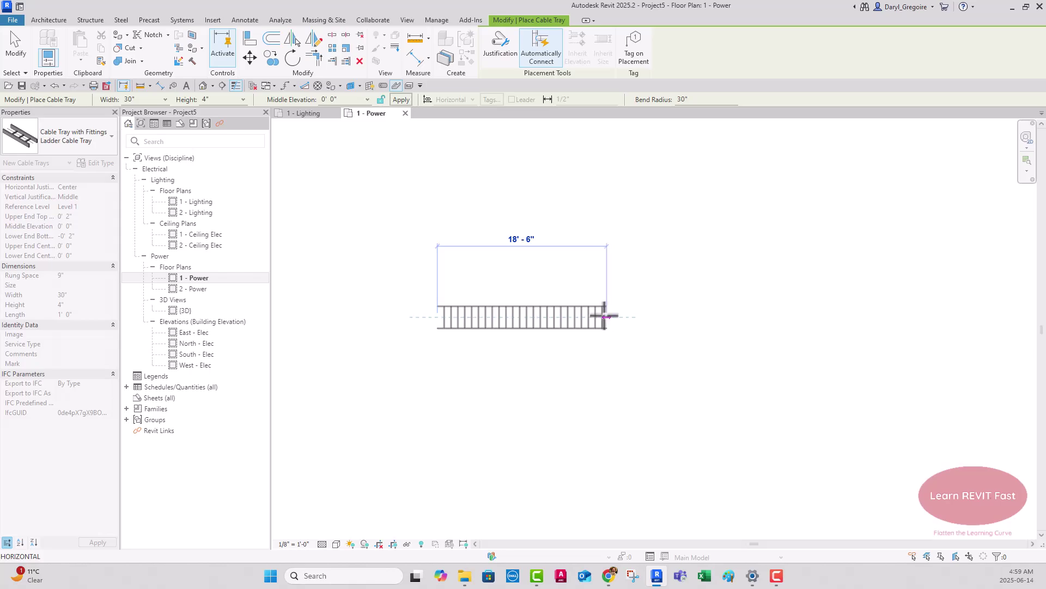
click(690, 317)
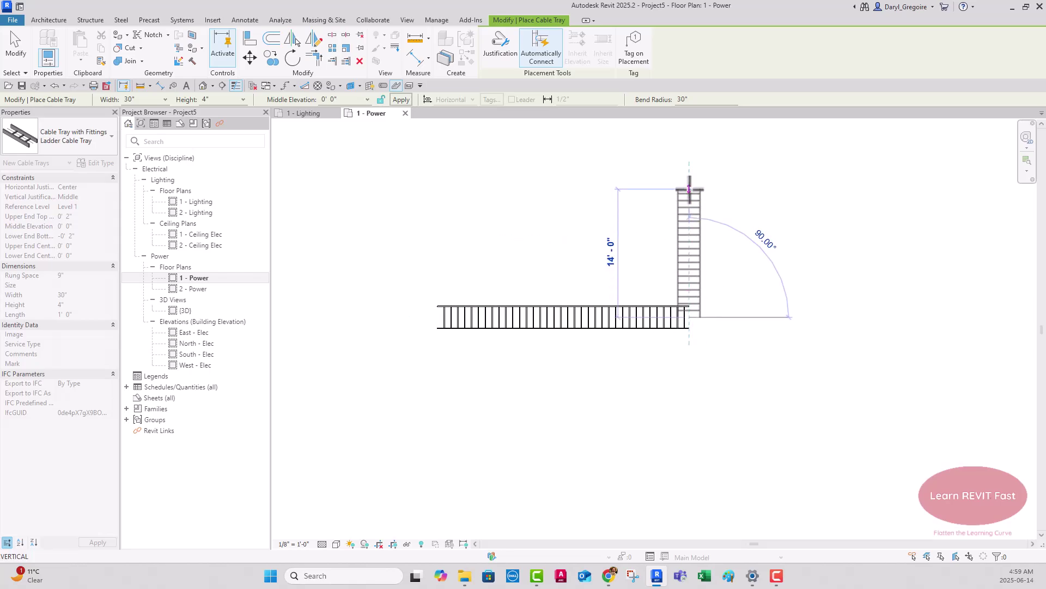
click(691, 190)
middle_drag(709, 213, 496, 379)
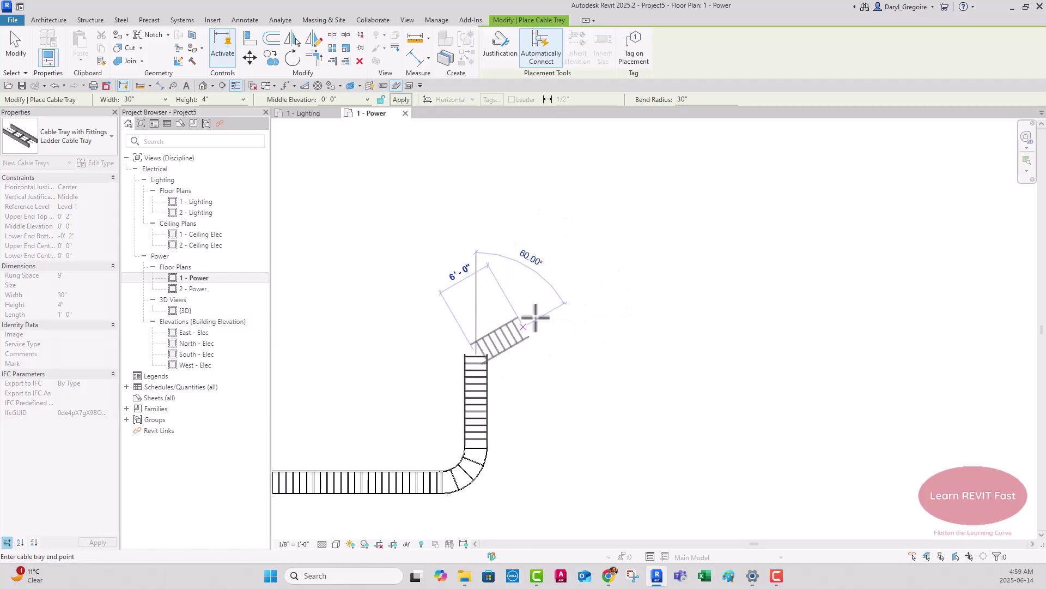
click(601, 268)
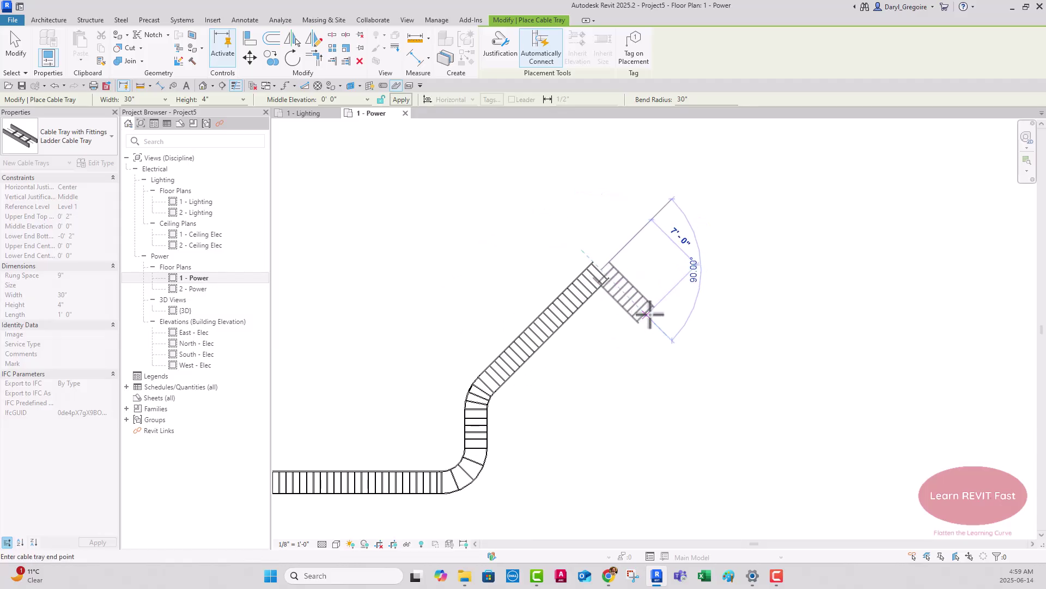
click(678, 347)
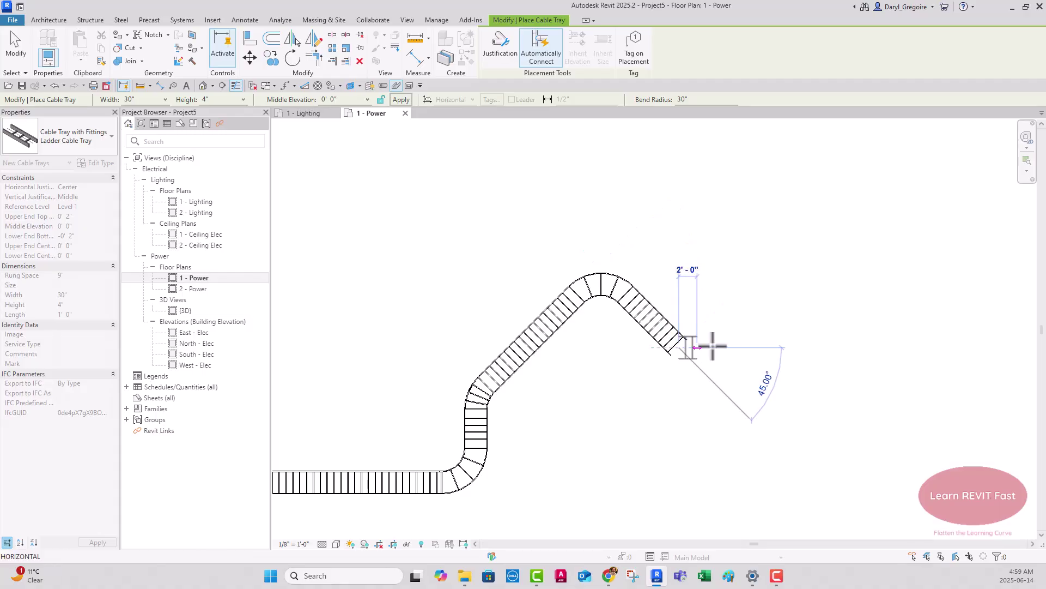
click(830, 347)
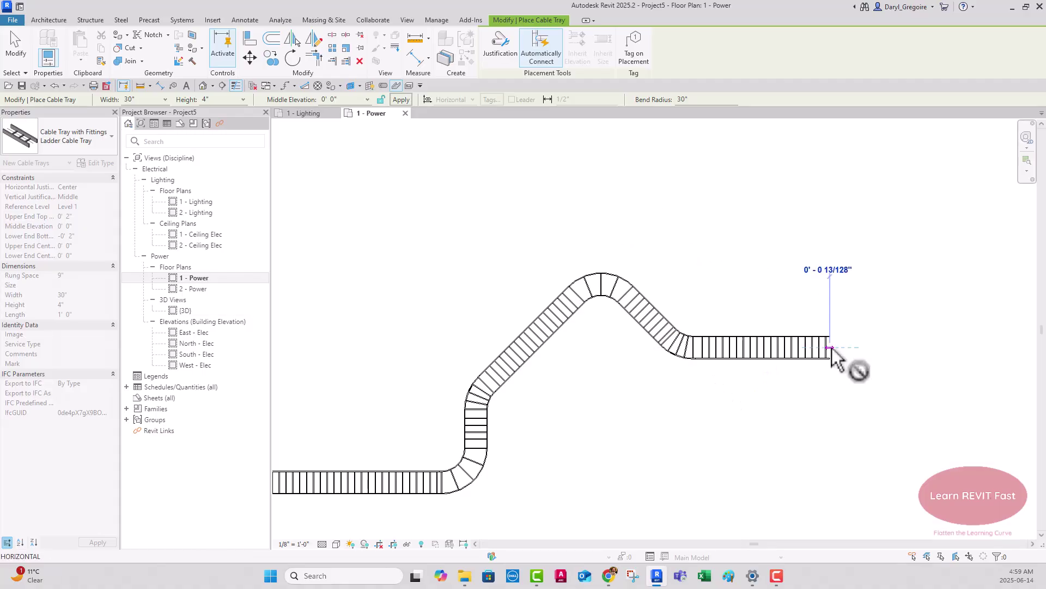
Raise the middle elevation to 5' 0" and continue the tray run right, up with a 90° bend, and right again.
middle_drag(838, 363, 556, 358)
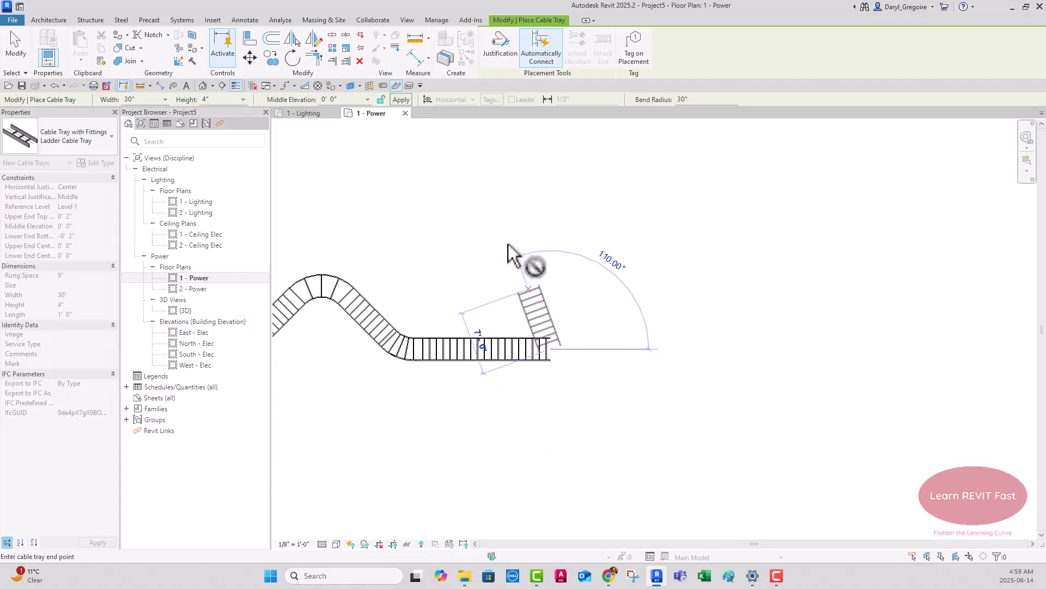
click(347, 100)
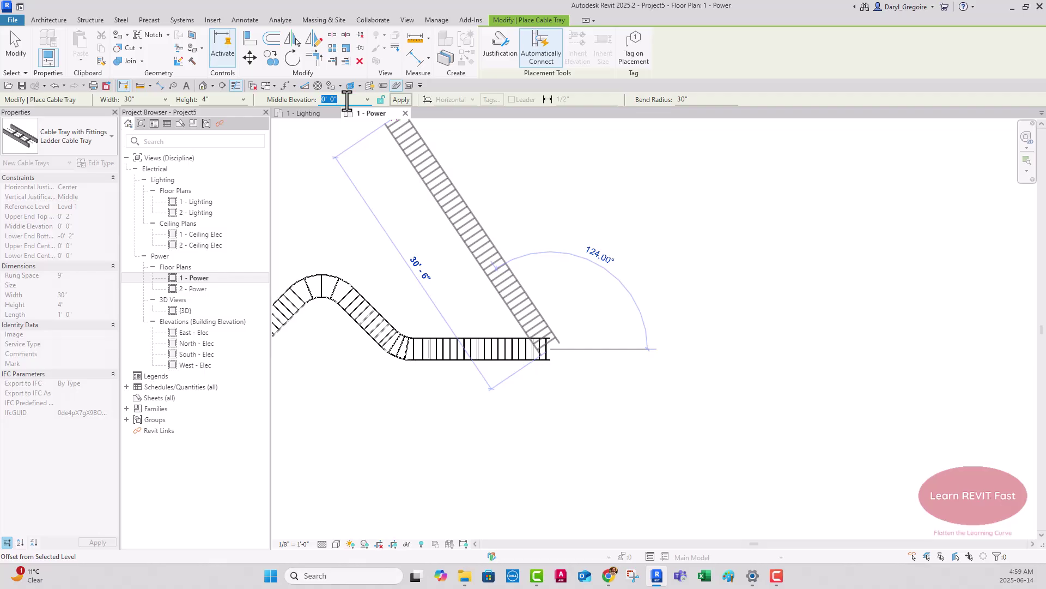
text(5)
key(Return)
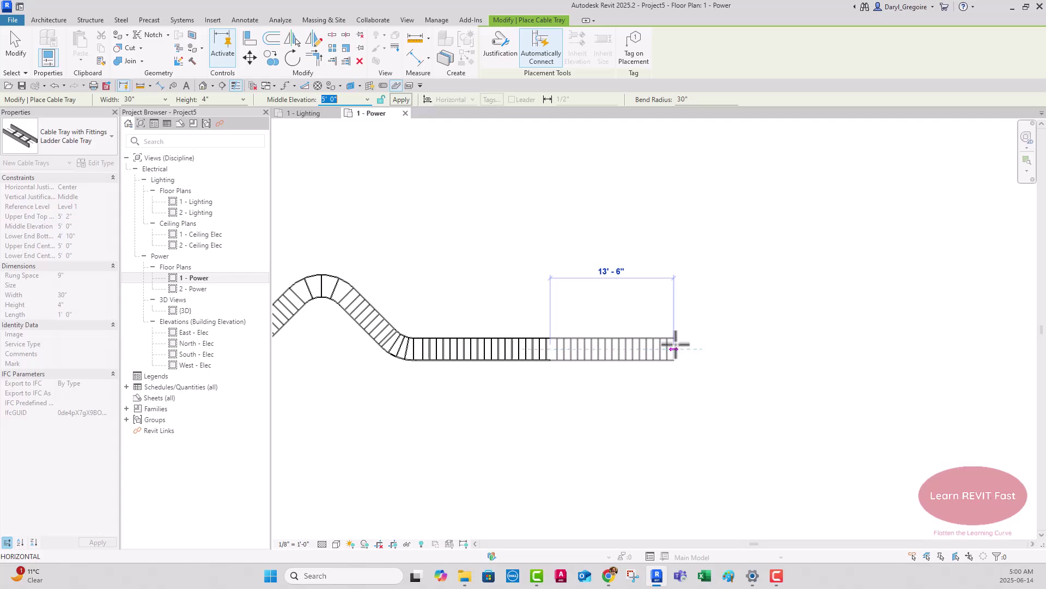
click(692, 345)
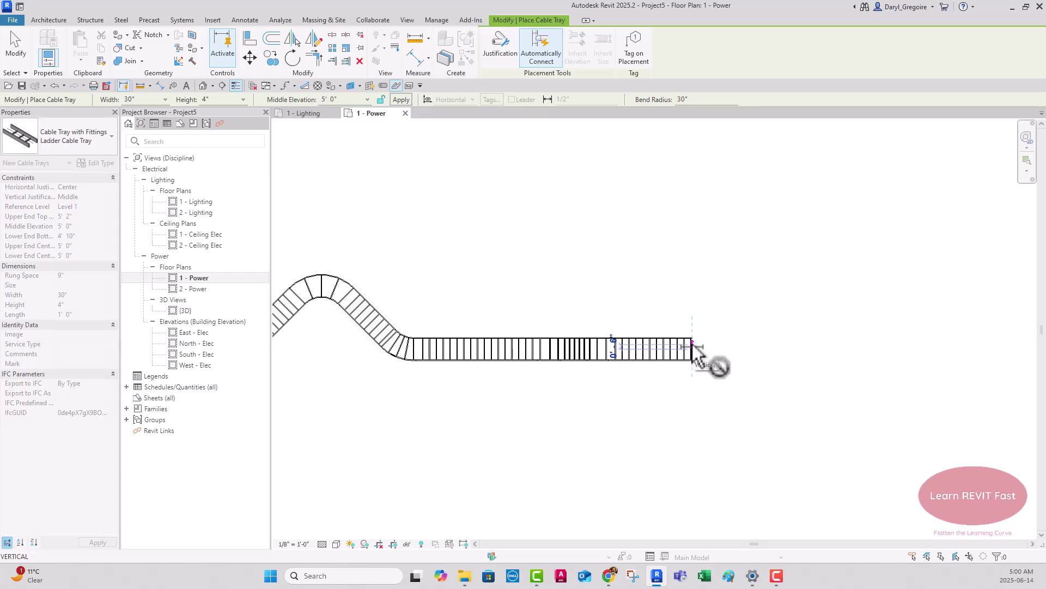
click(693, 257)
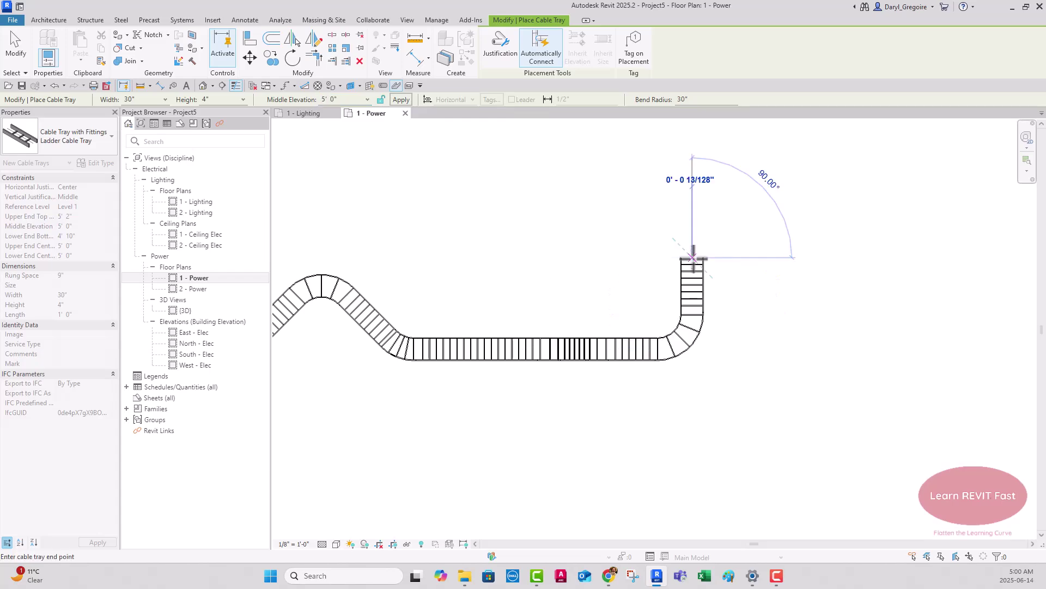
click(786, 256)
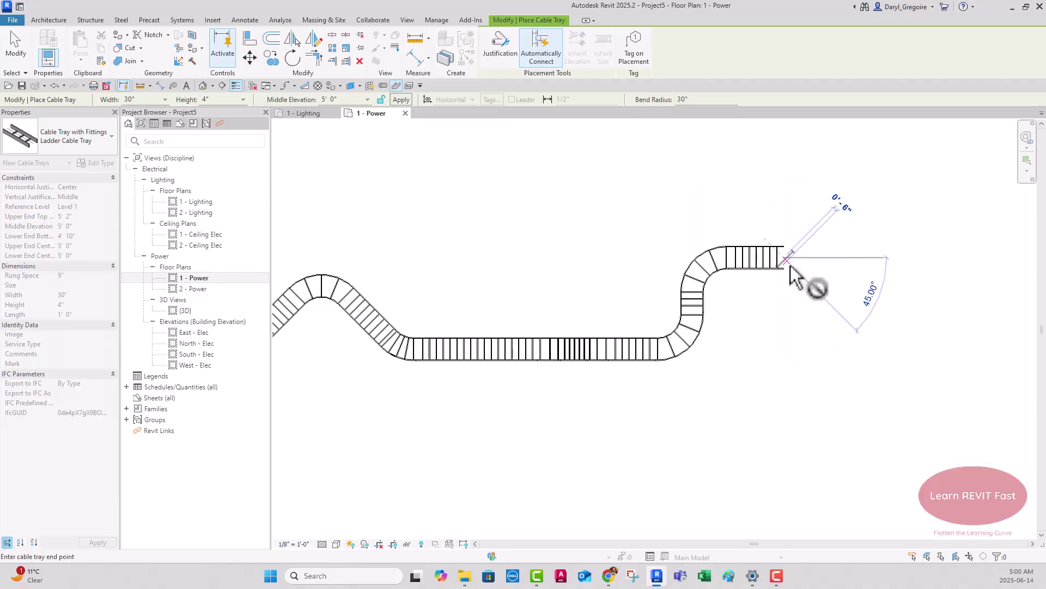
Drop the middle elevation to 0' 0" and extend the tray run straight to the right.
middle_drag(780, 284, 582, 301)
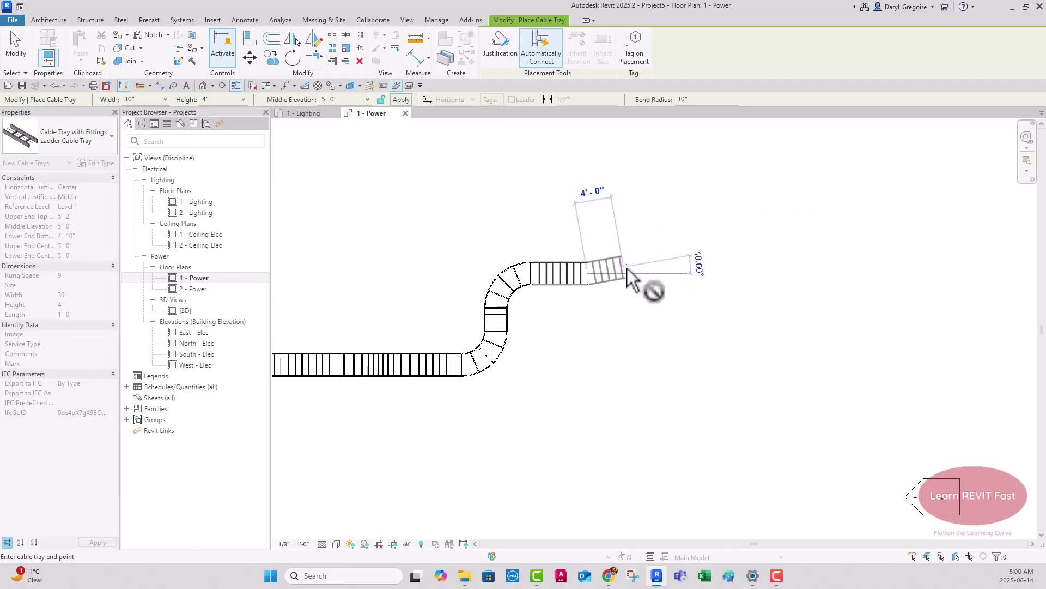
click(366, 98)
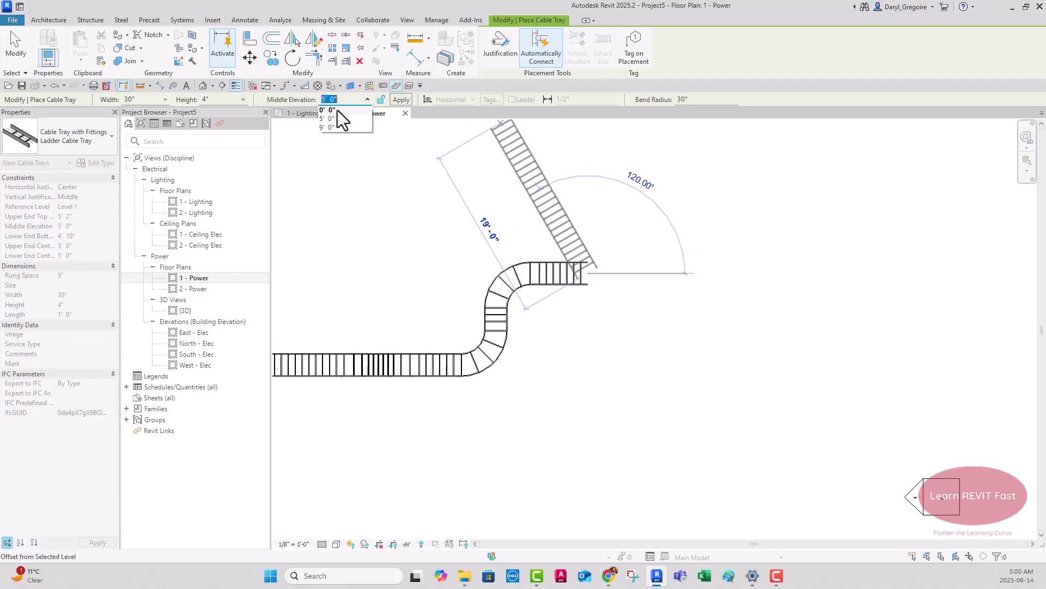
click(337, 111)
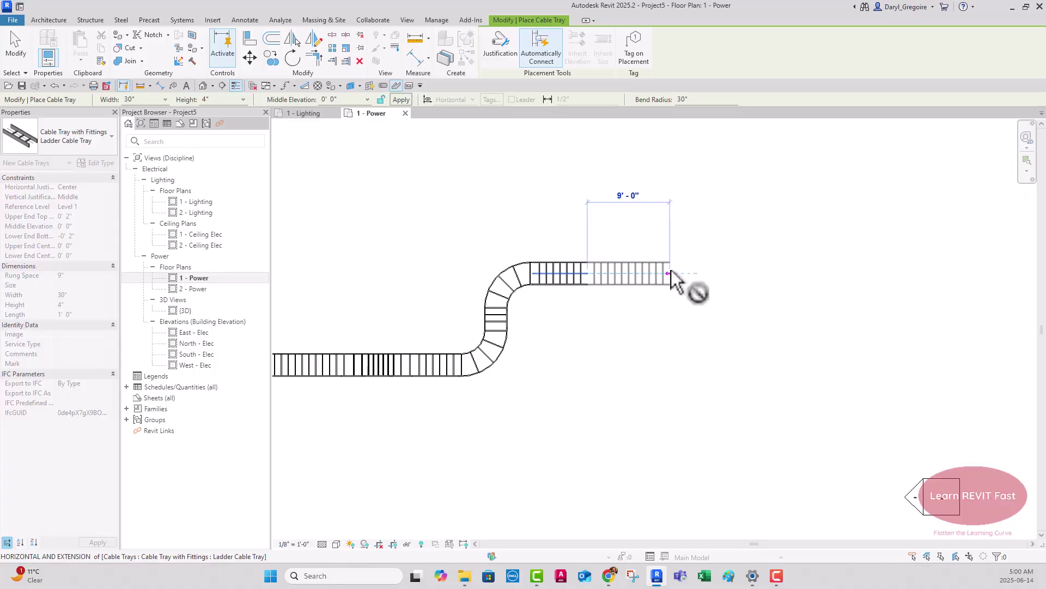
click(702, 271)
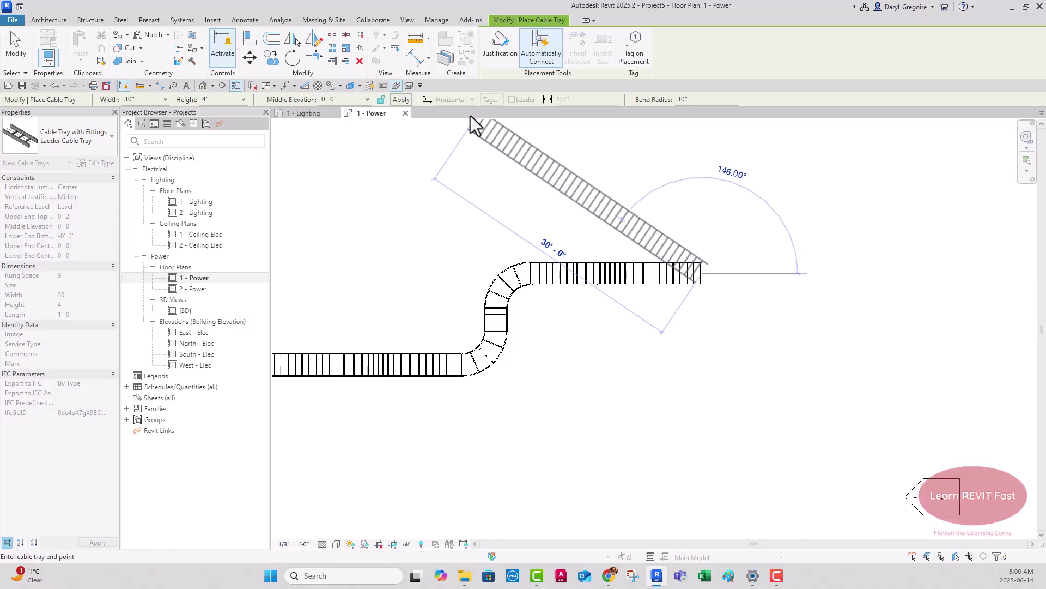
Set the middle elevation to 9' 0" and extend the tray run about 10' right, then about 20' 6" down with a 90° bend.
click(368, 100)
click(334, 128)
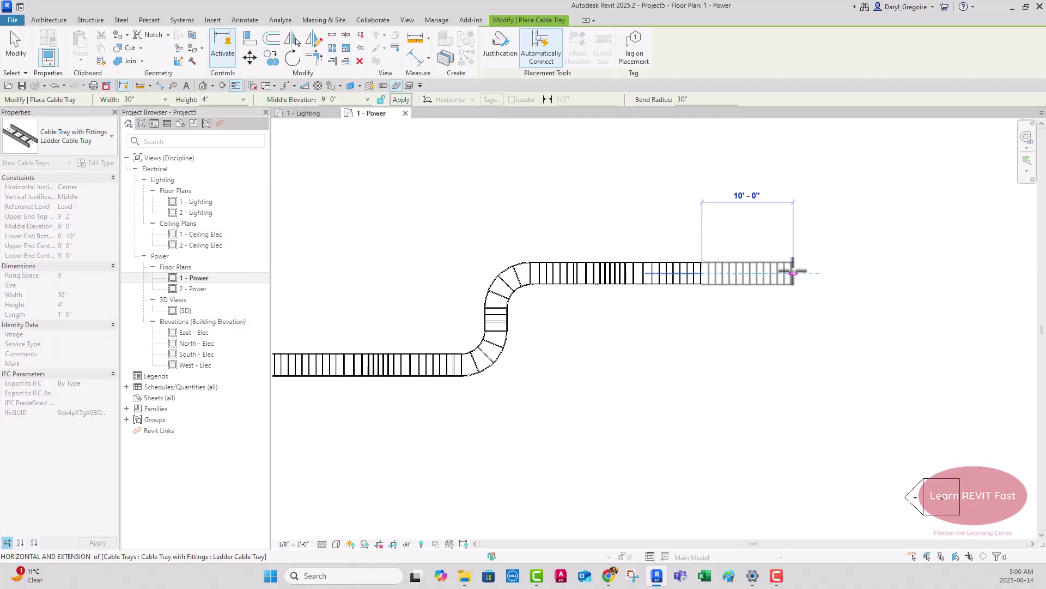
click(793, 272)
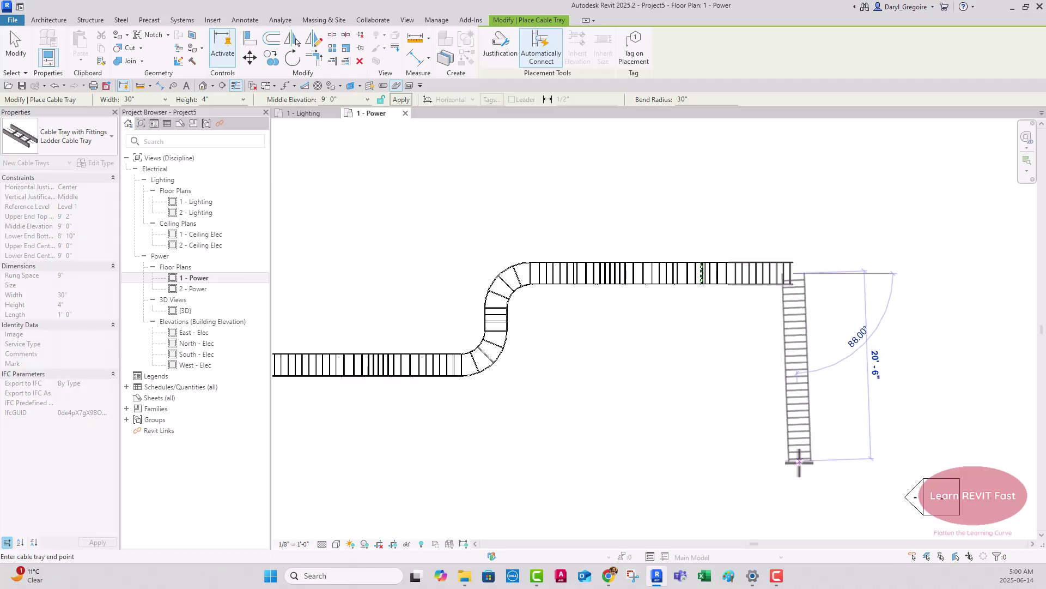
click(797, 465)
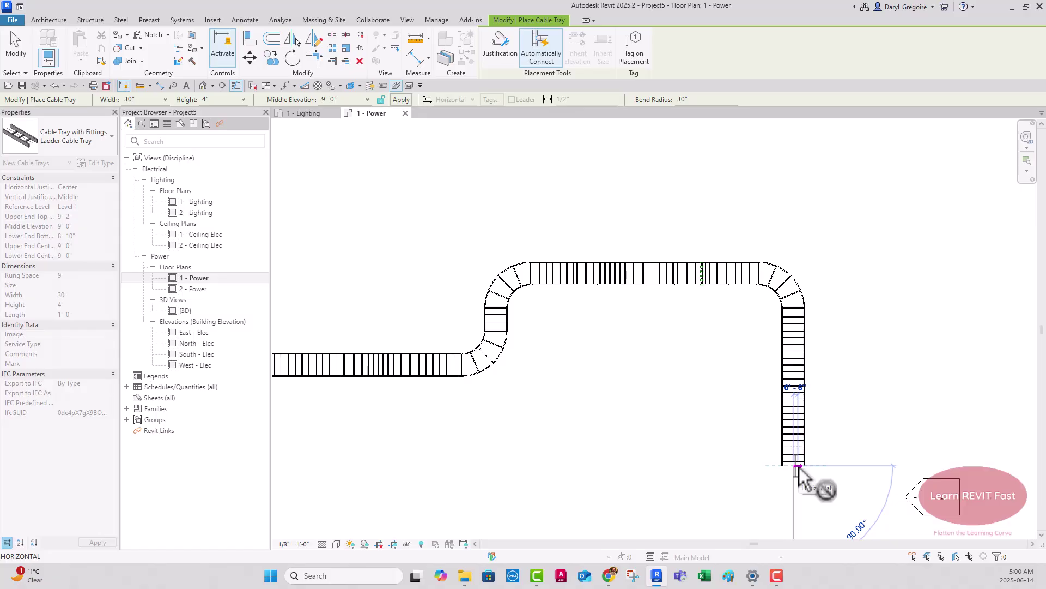
key(Escape)
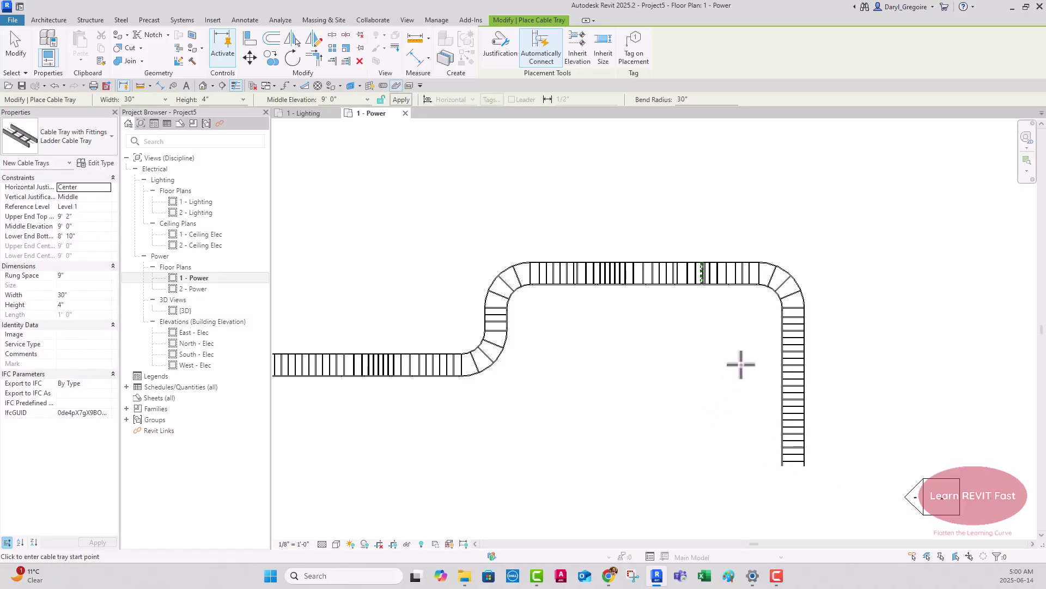
Branch a horizontal tray about 10' long to the left off the middle of the new vertical run.
click(792, 353)
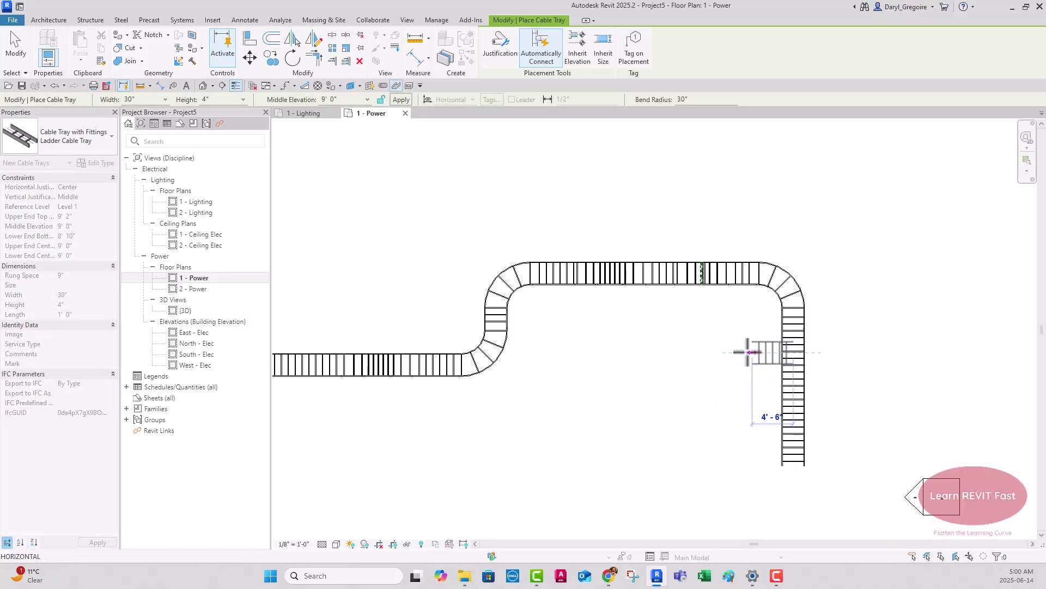
click(680, 351)
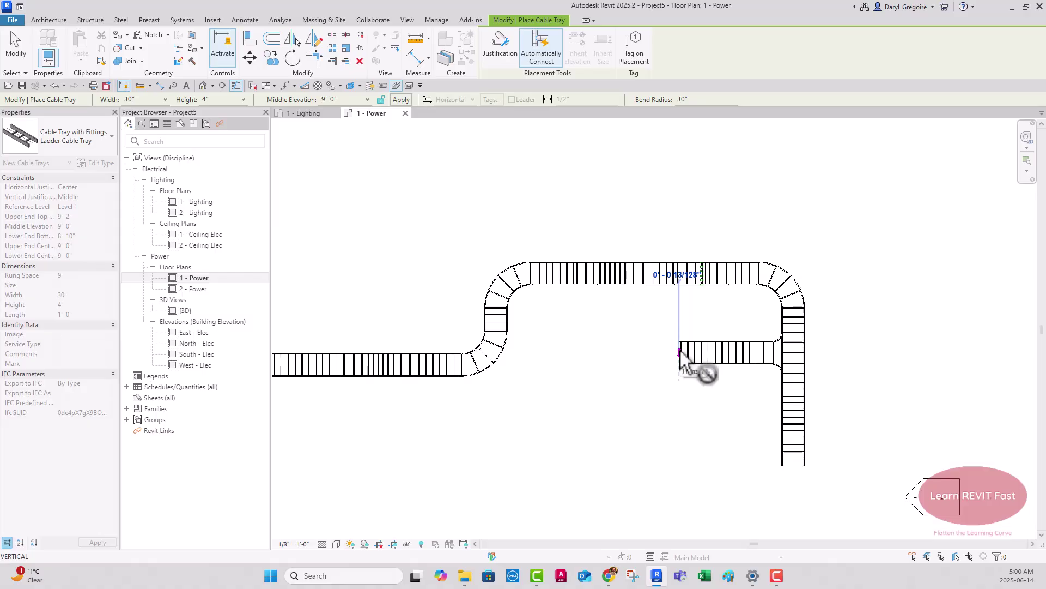
key(Escape)
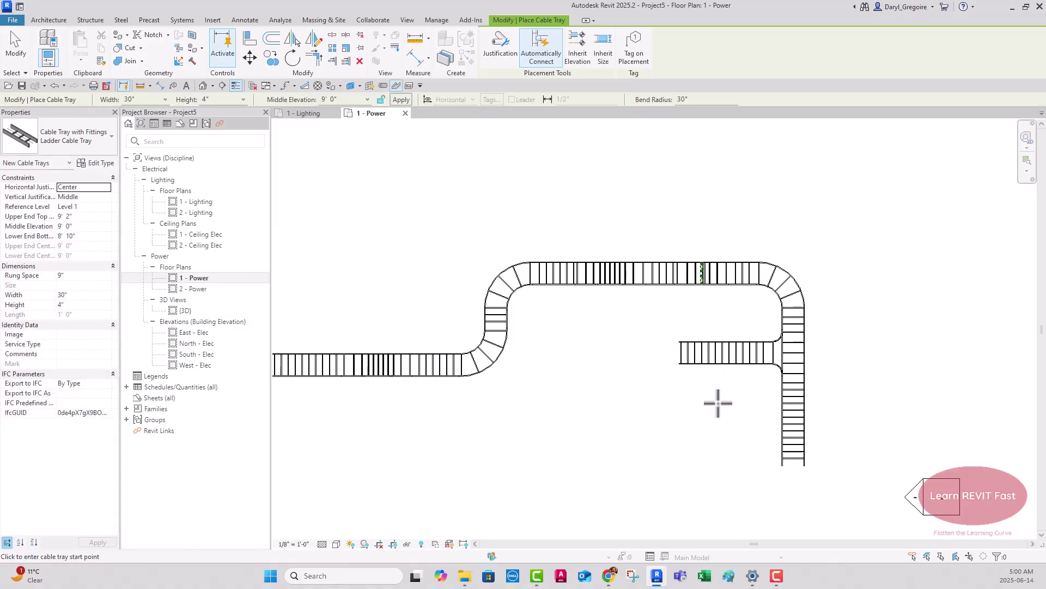
Try to draw a tray crossing the vertical run below the branch, and delete the slanted tray.
click(679, 408)
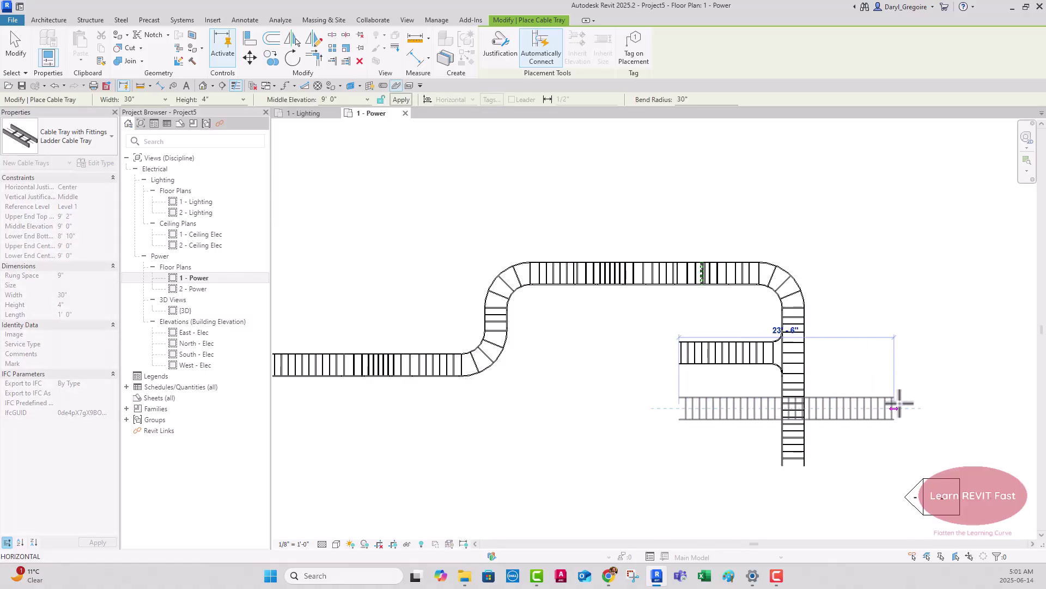
click(903, 401)
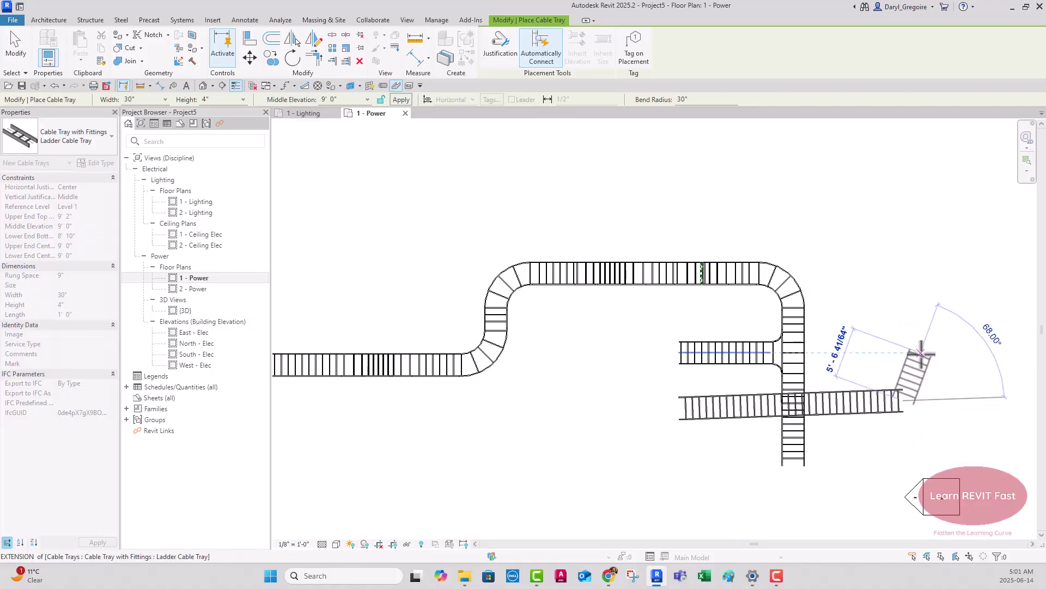
key(Escape)
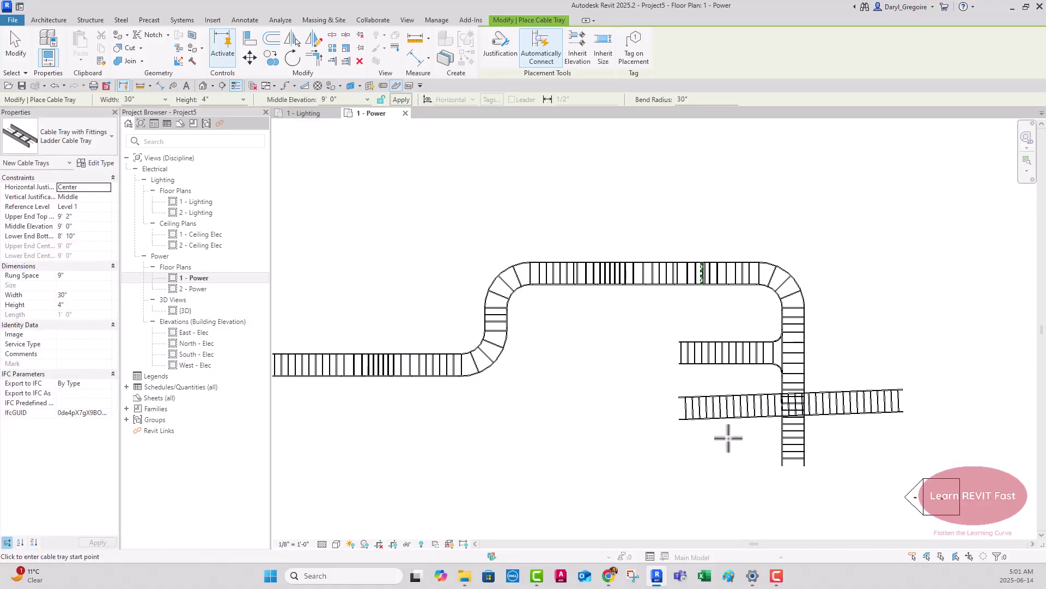
key(Escape)
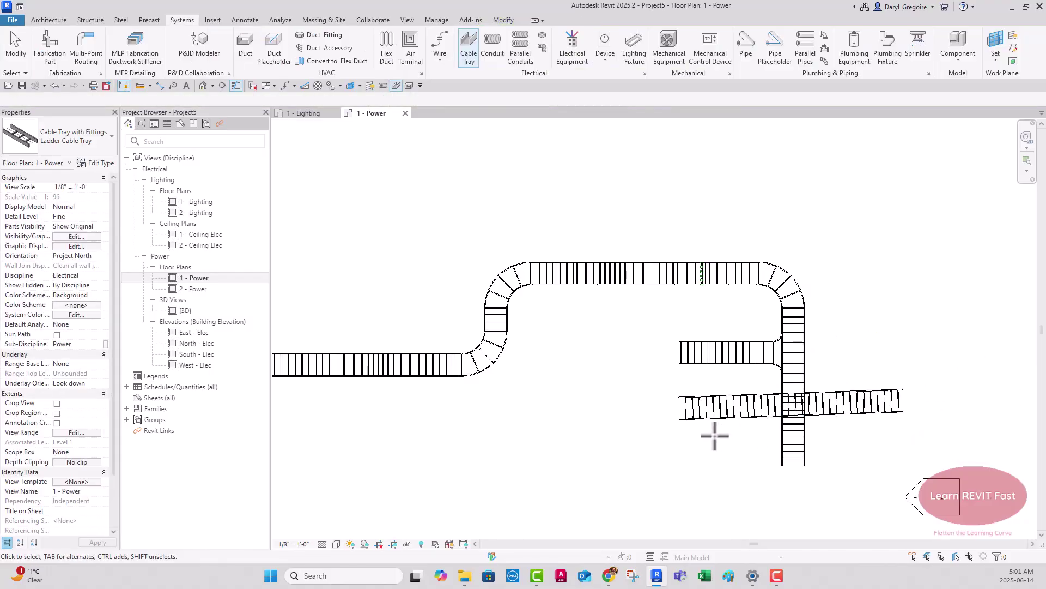
click(717, 411)
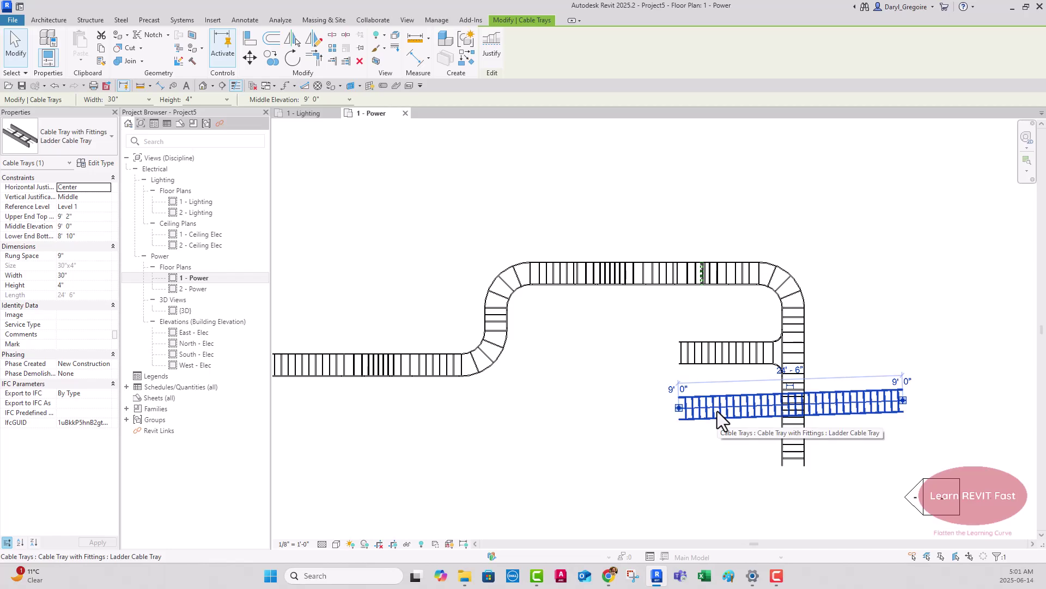
key(Delete)
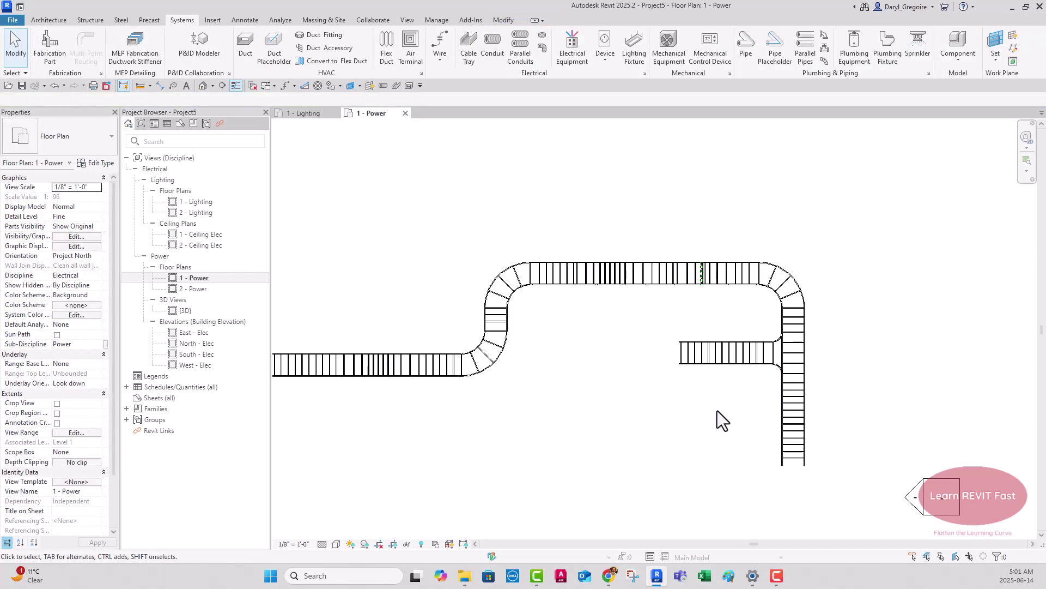
Draw a horizontal tray crossing the vertical run below the branch, and continue it about 12' 6" up with a 90° bend.
click(714, 357)
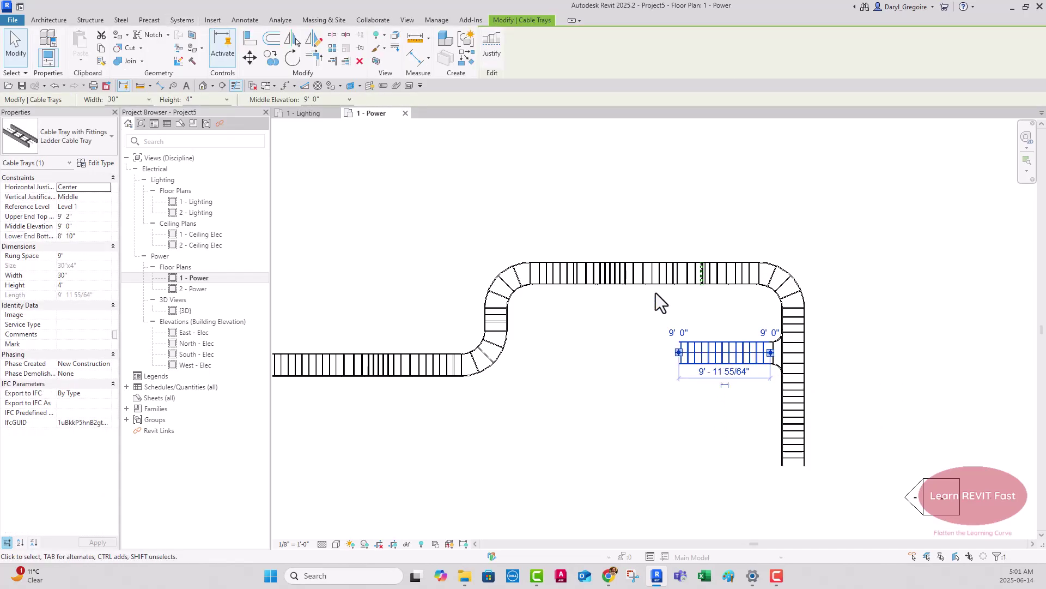
click(465, 59)
click(729, 418)
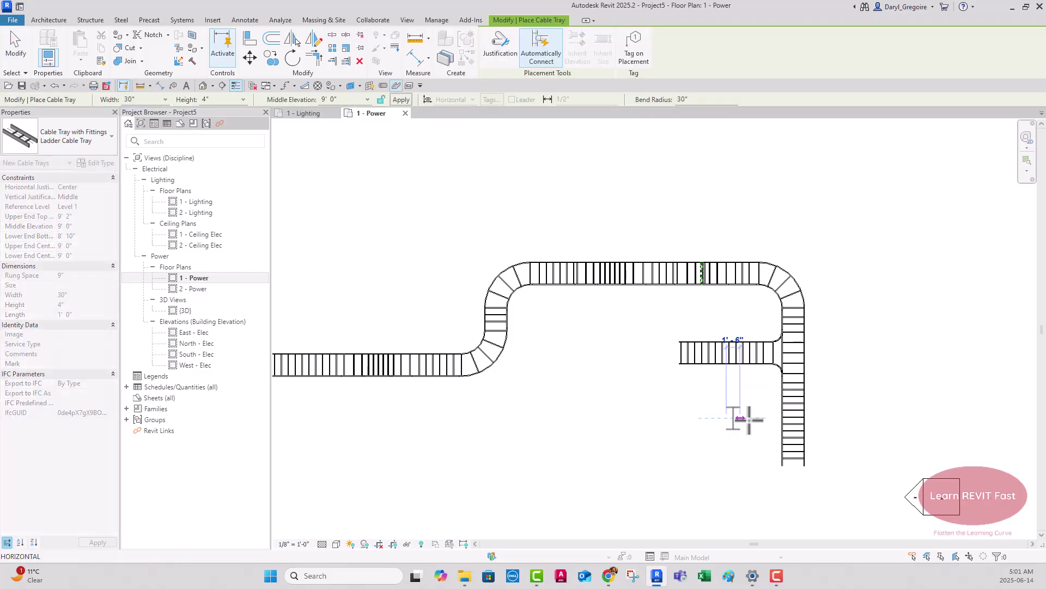
click(849, 418)
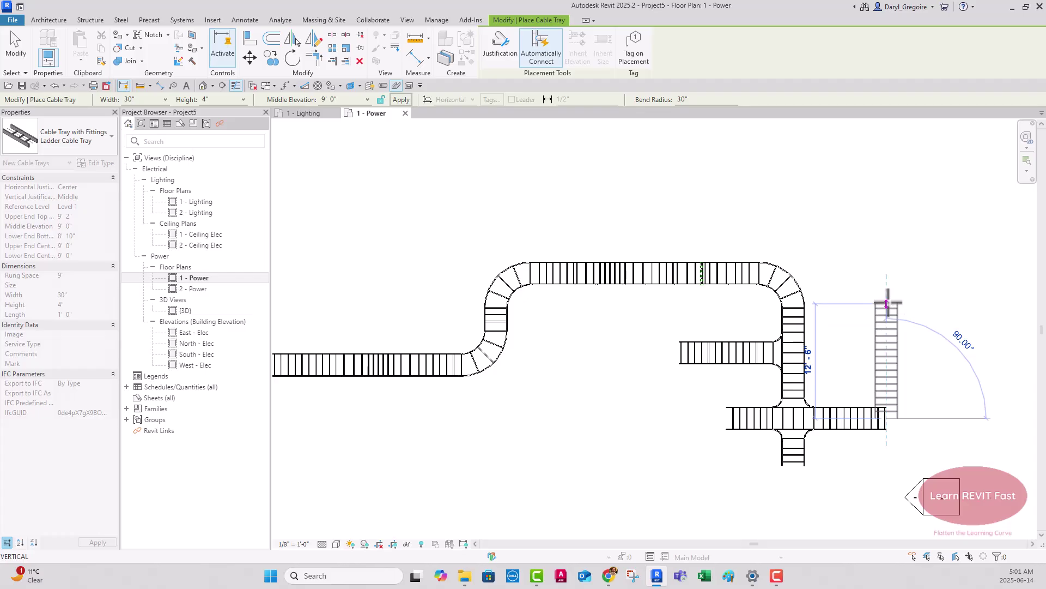
click(887, 304)
key(Escape)
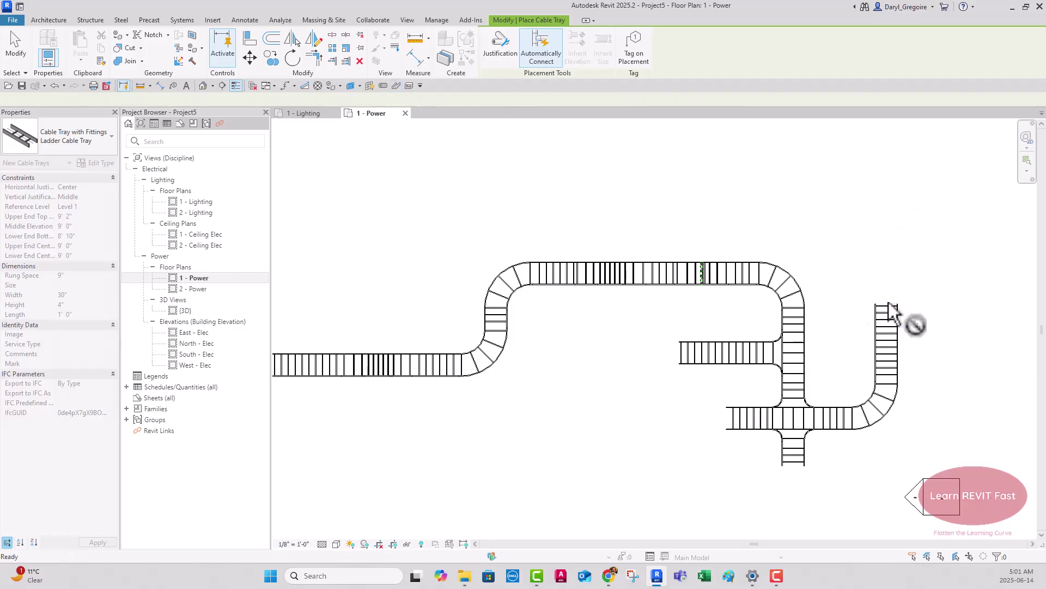
key(Escape)
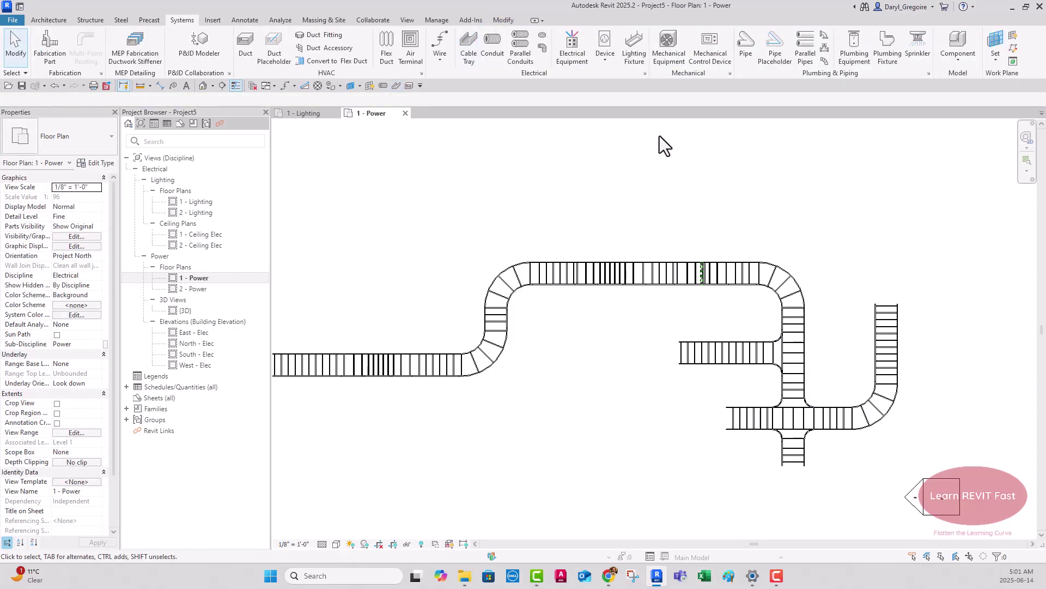
Open the default 3D view and set its detail level to Fine to show the ladder rungs.
click(204, 86)
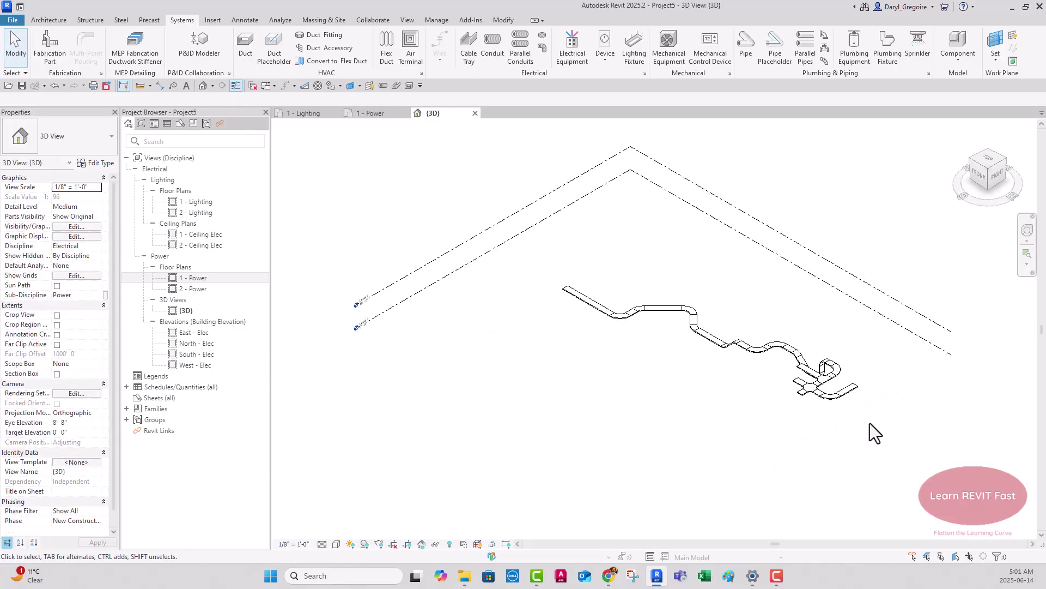
scroll(836, 414, up, 2)
scroll(836, 415, up, 2)
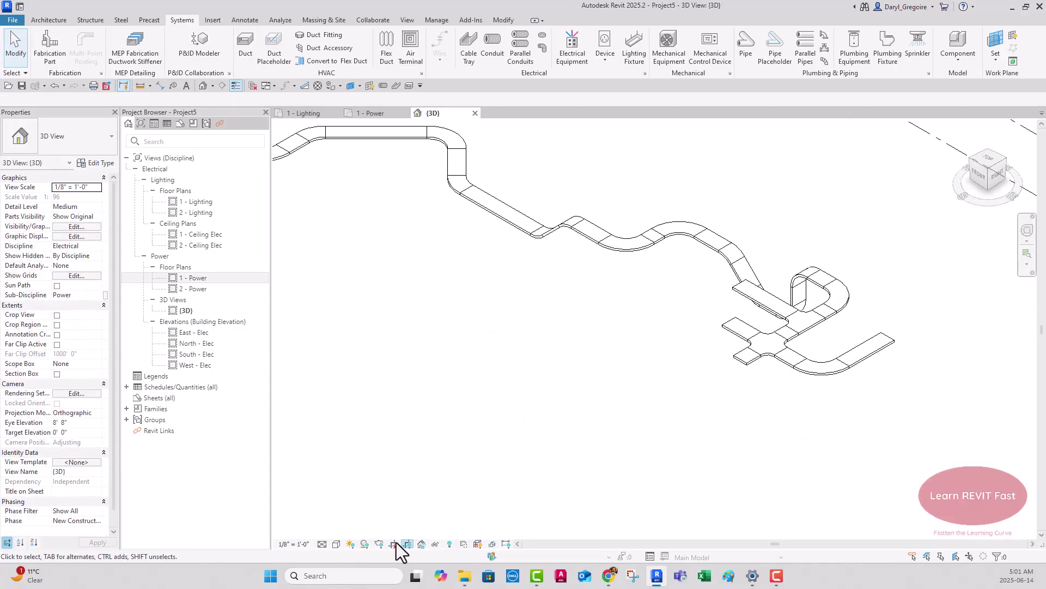
click(324, 542)
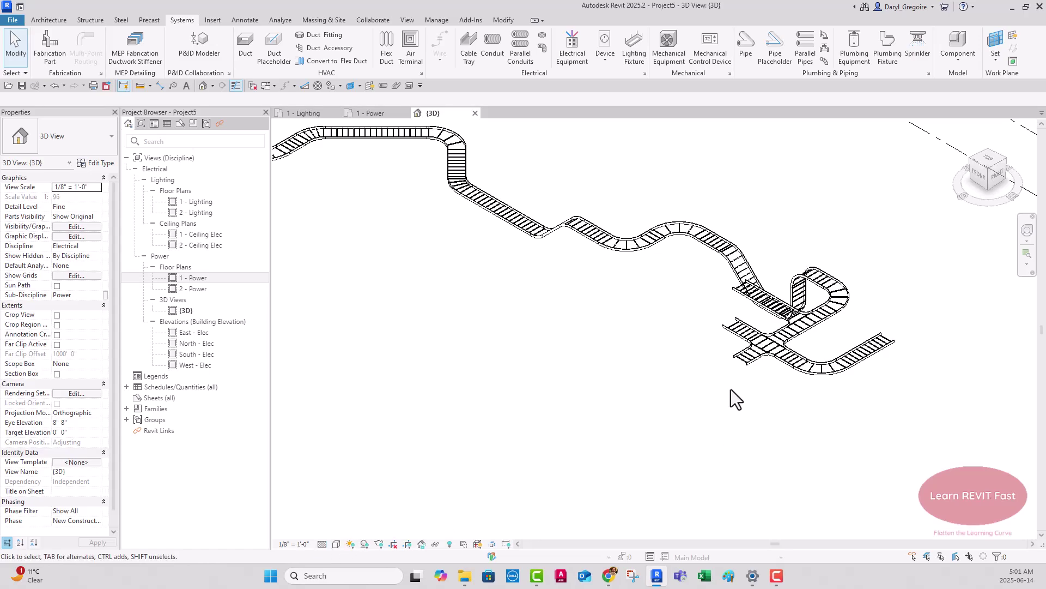
Examine the tray run's bends, elevation changes, tee and cross fittings from the front in 3D.
shift+middle_drag(734, 403, 947, 410)
middle_drag(767, 303, 817, 374)
scroll(594, 217, up, 3)
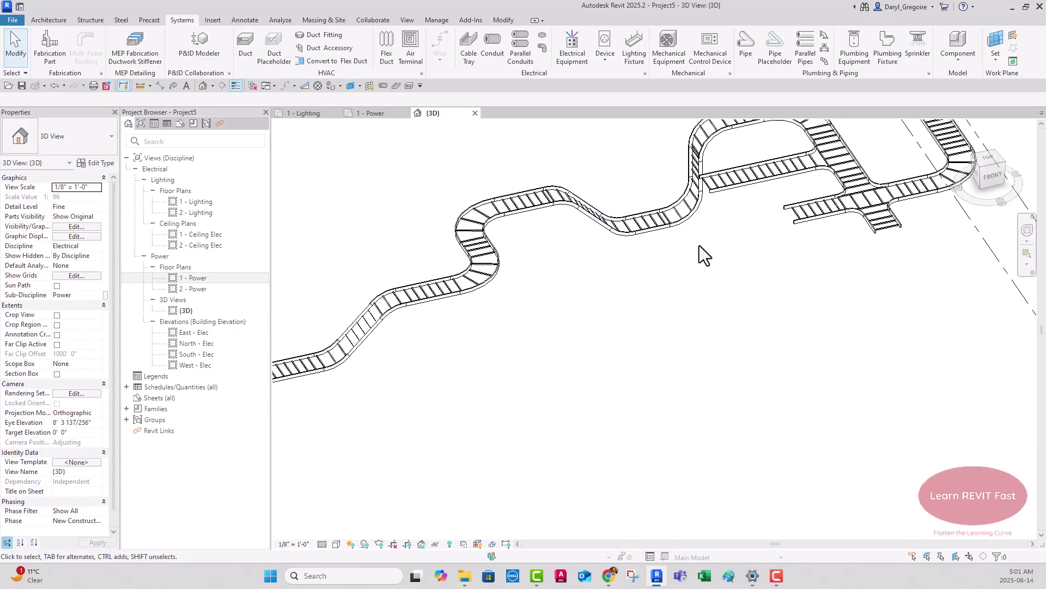
middle_drag(699, 247, 634, 343)
scroll(644, 256, up, 1)
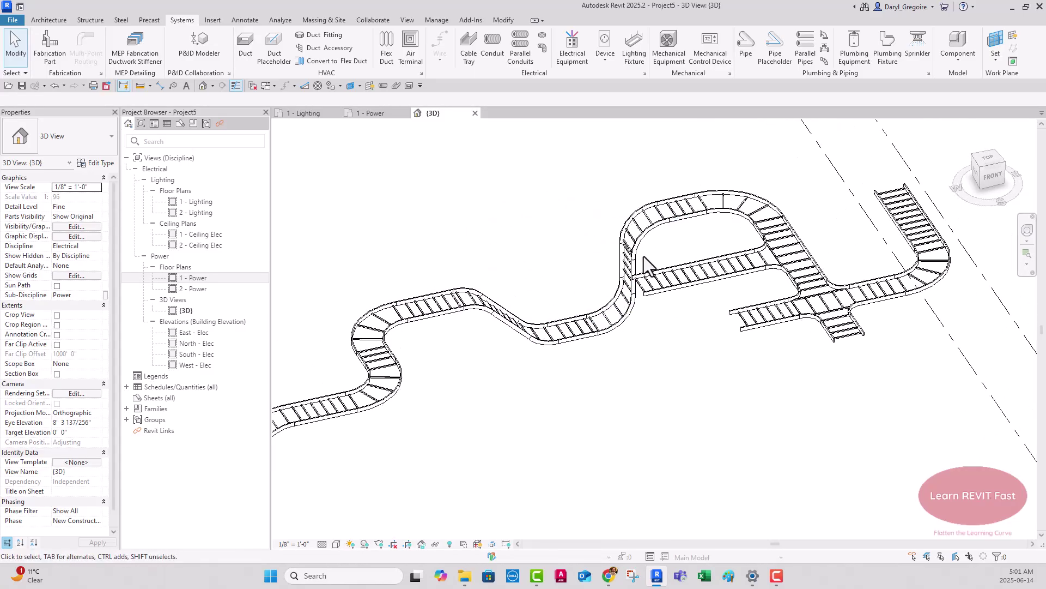
scroll(644, 266, up, 1)
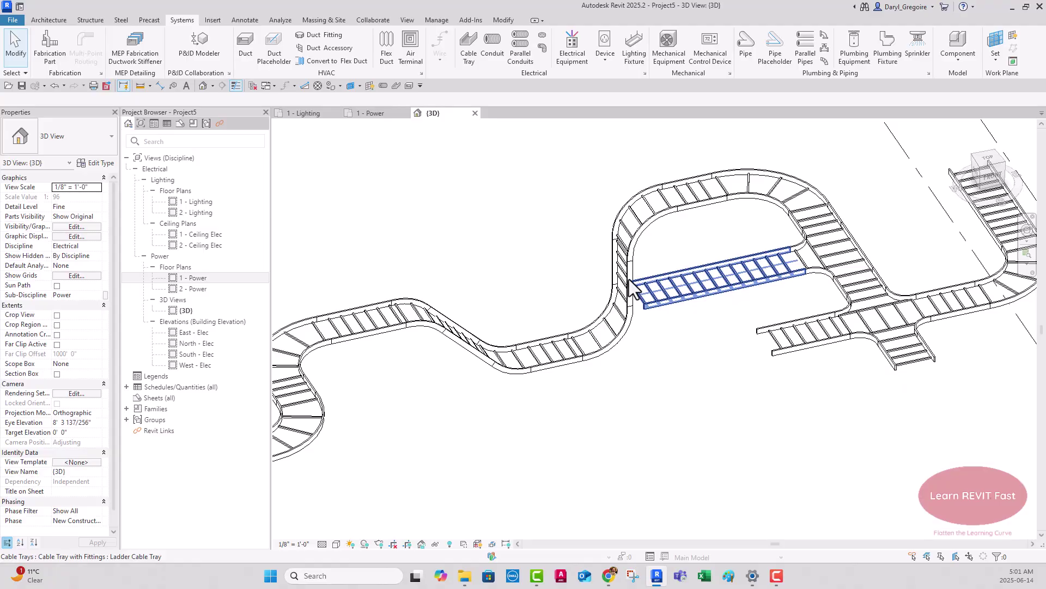
scroll(549, 312, down, 2)
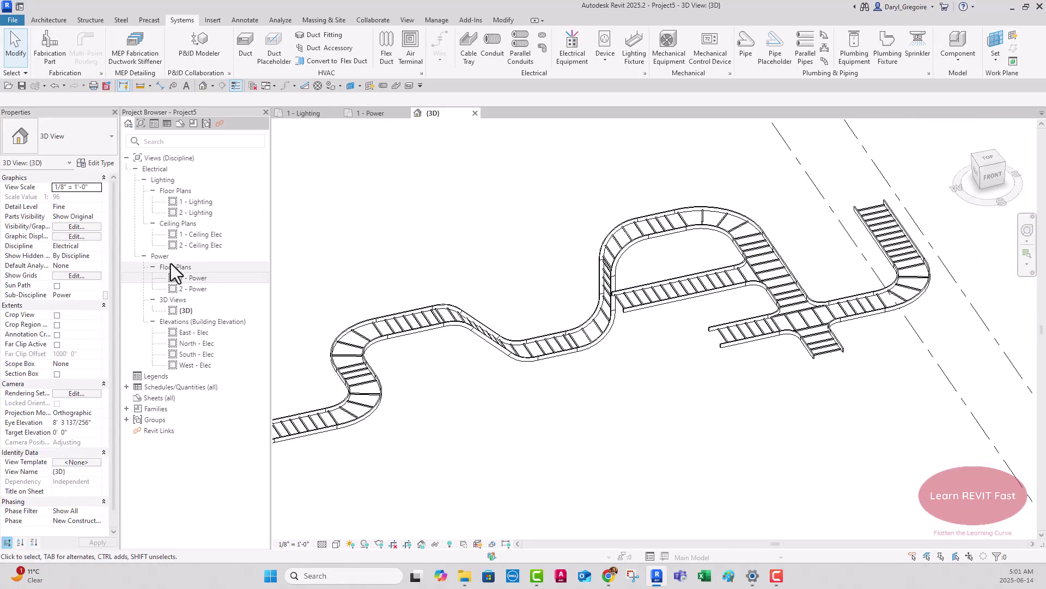
Return to the 1 - Power floor plan and bring the tee and cross end of the tray run to the middle.
double_click(195, 278)
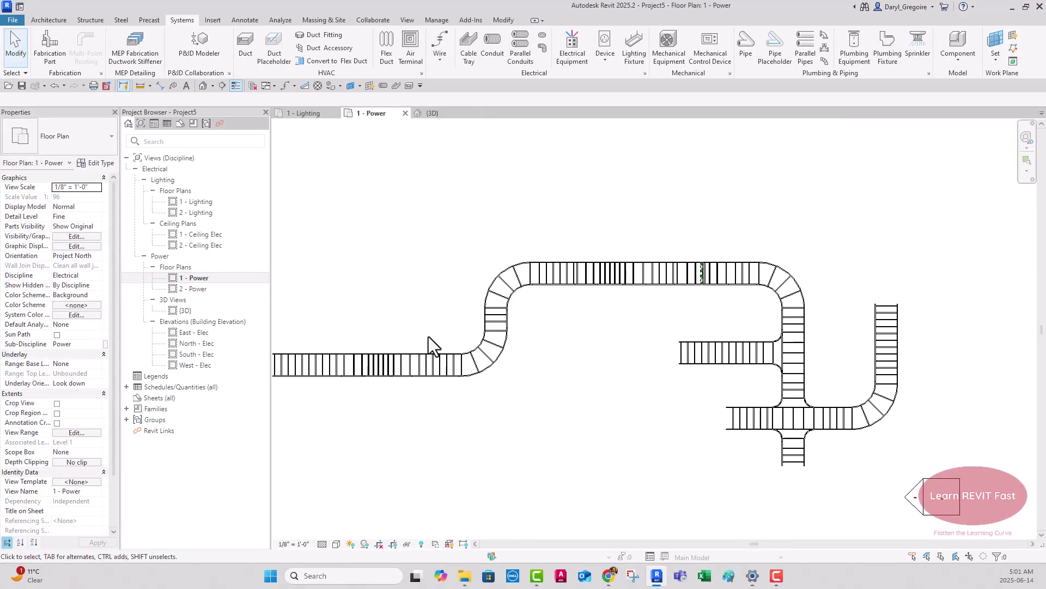
scroll(488, 353, down, 1)
middle_drag(761, 369, 599, 341)
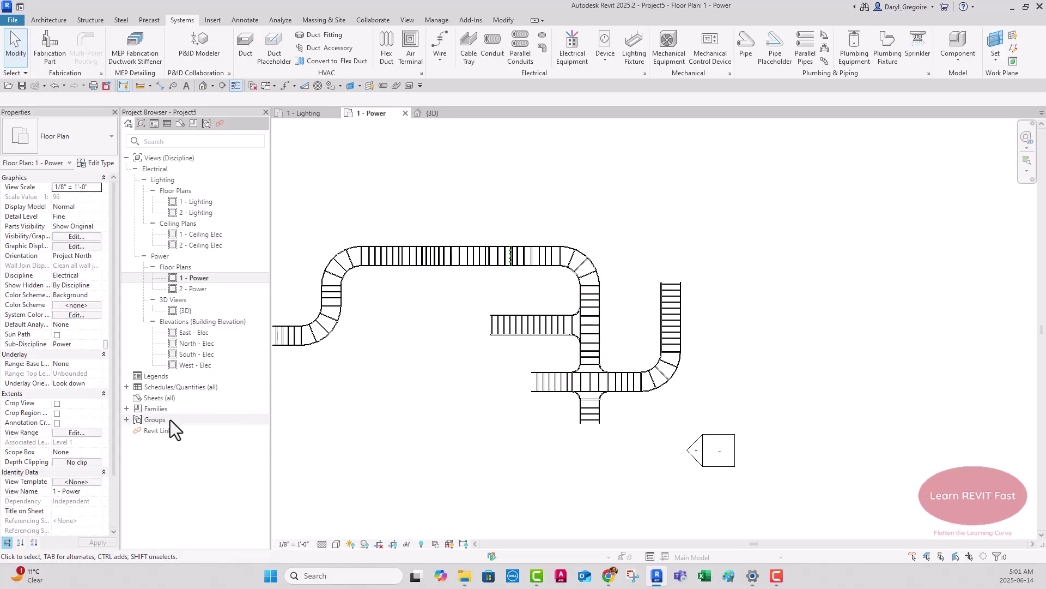
Search the project's families for "tee", list the Ladder Horizontal Tee radius types, and search for "elbow".
click(193, 124)
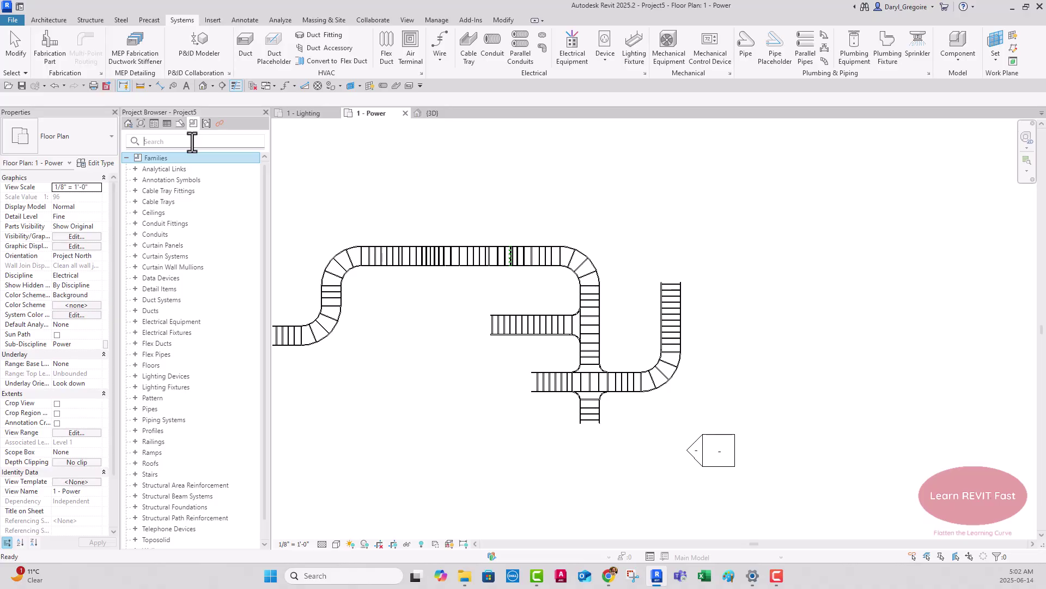
text(tee)
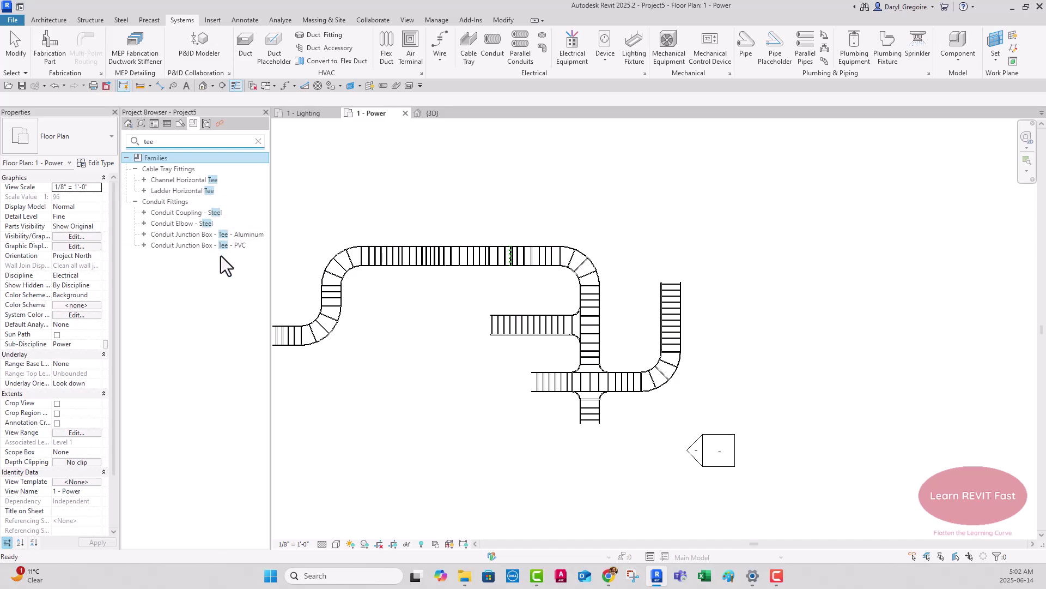
click(145, 190)
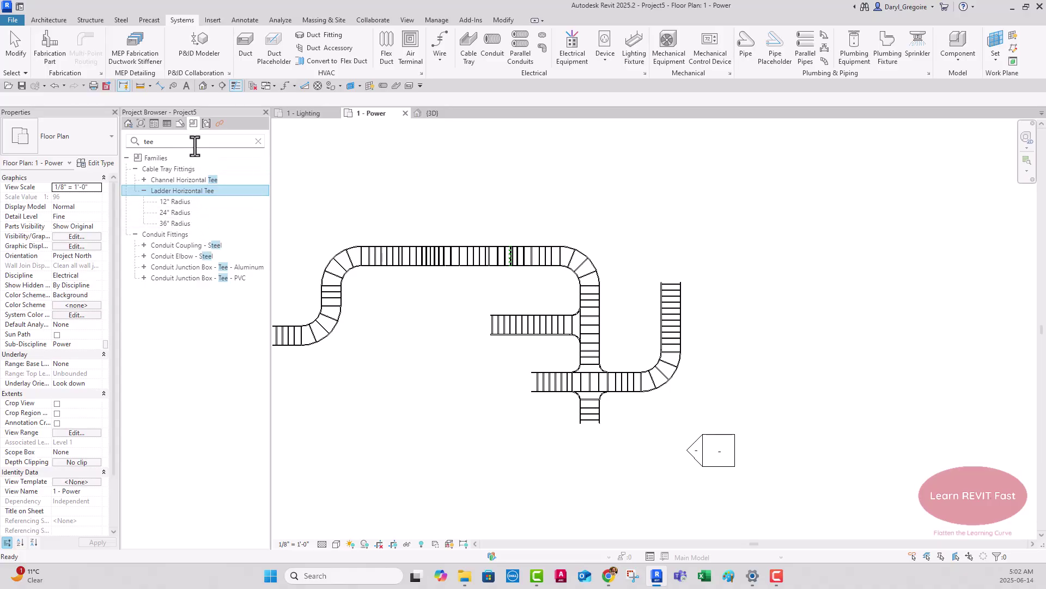
double_click(128, 142)
text(elbow)
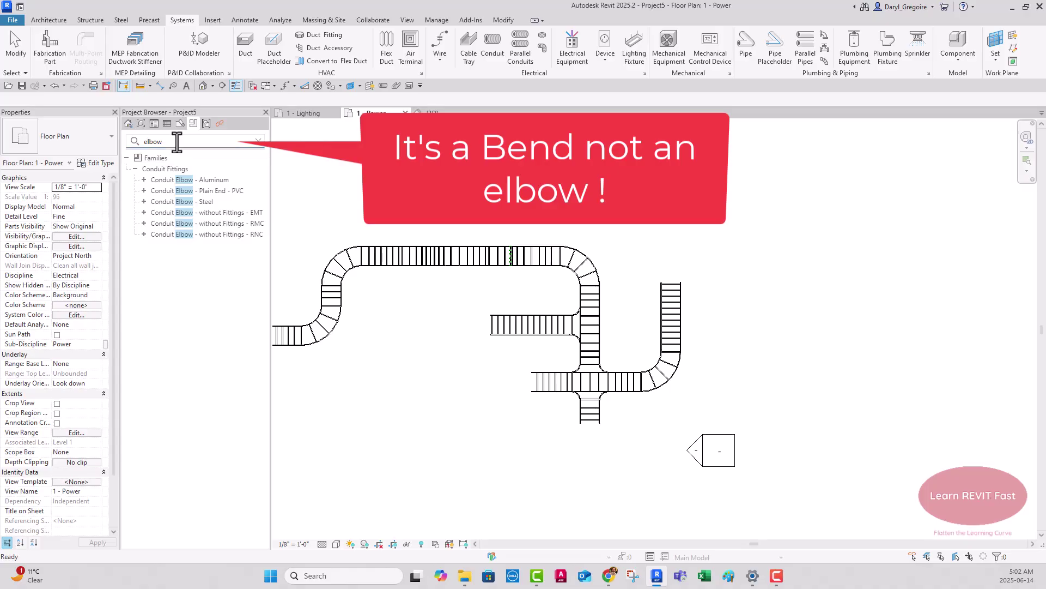
Clear the family search and select the Single Rail Cable Tray type under Cable Tray without Fittings.
click(258, 141)
scroll(226, 277, down, 1)
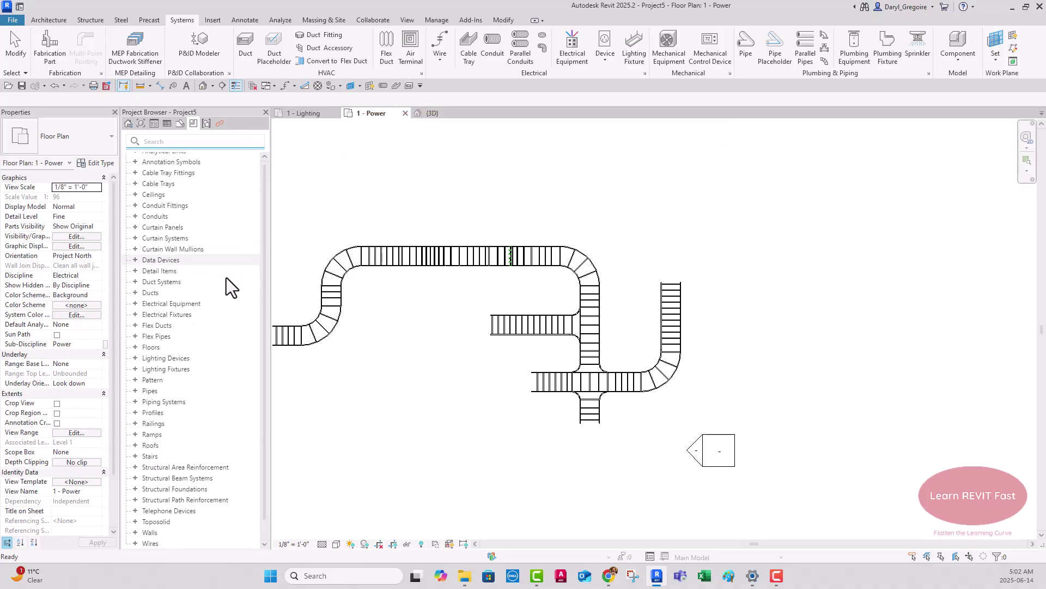
click(135, 184)
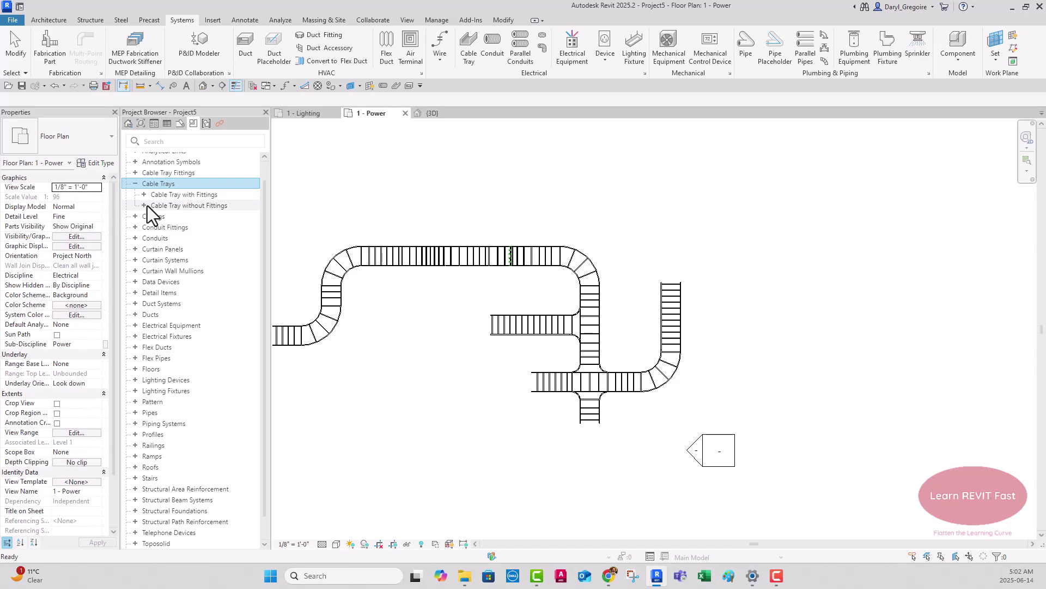
click(145, 206)
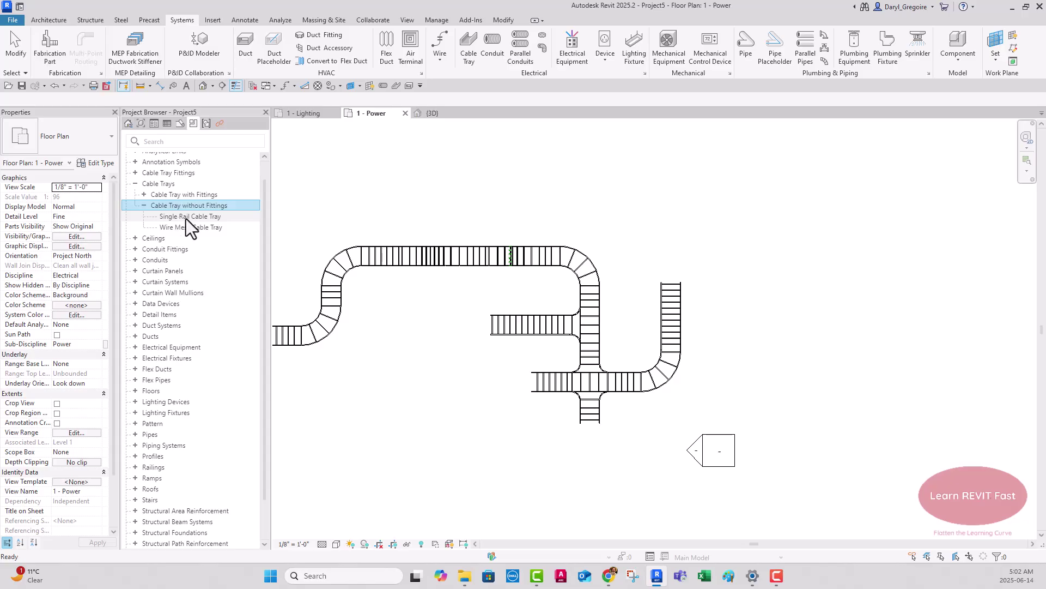
click(185, 218)
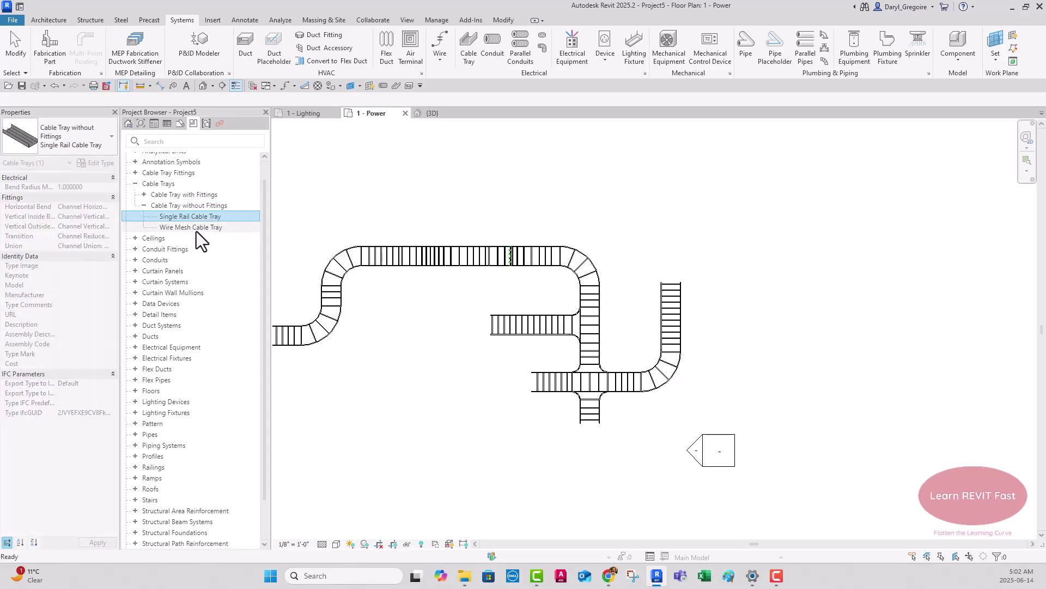
Check the Wire Mesh Cable Tray type without fittings, then list the Cable Tray with Fittings types and select Ladder Cable Tray.
click(196, 228)
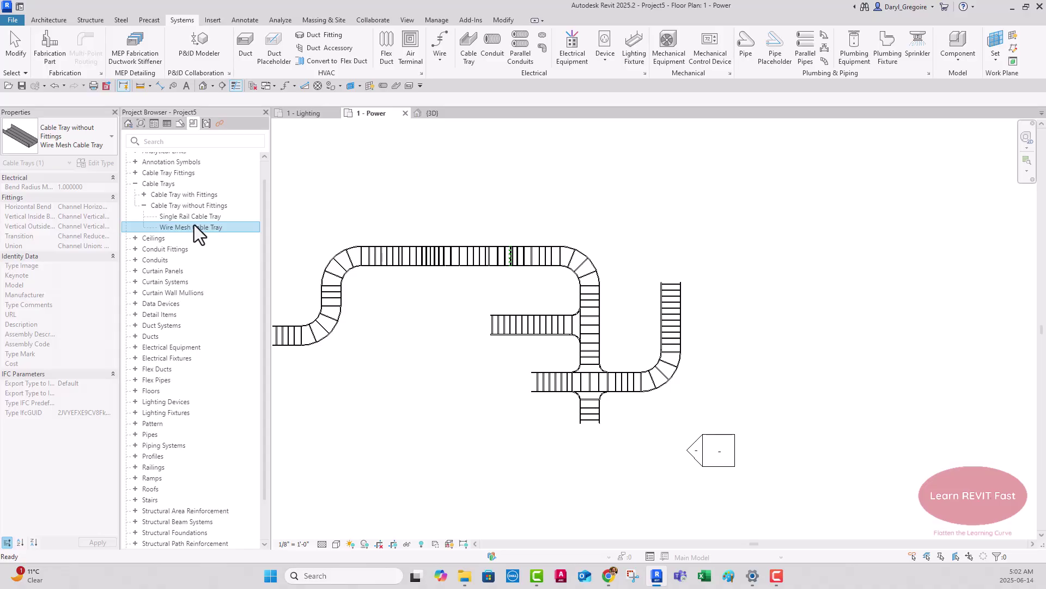
click(143, 194)
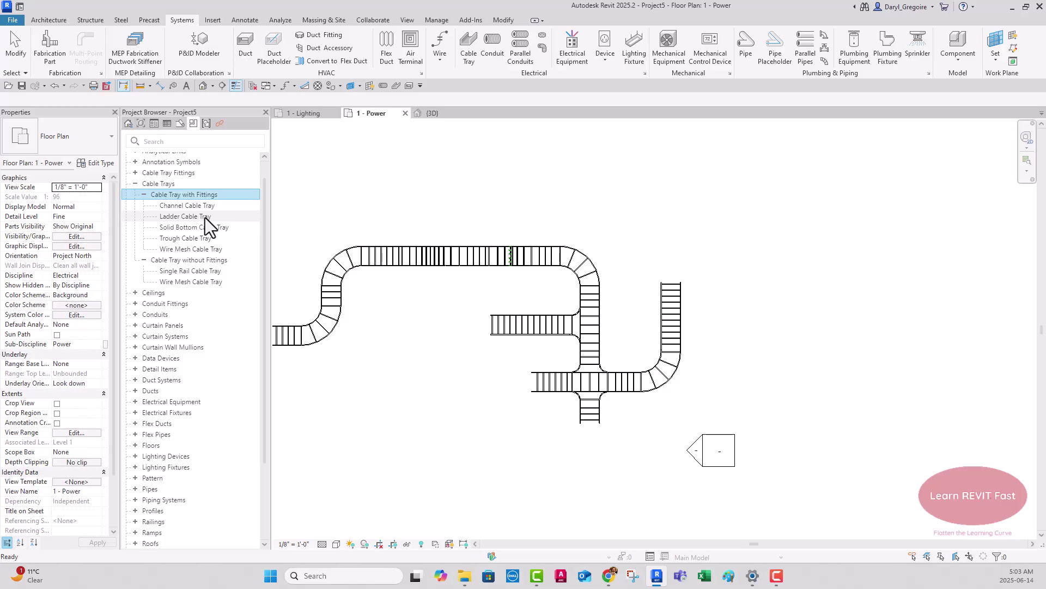
click(205, 217)
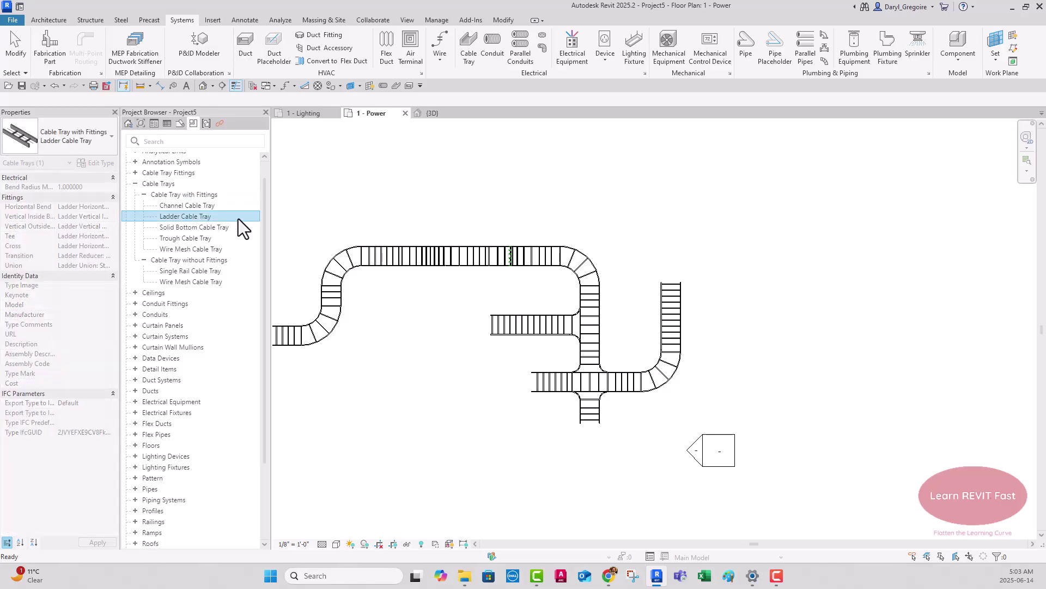
List the Cable Tray Fittings families, select Ladder Horizontal Bend, and search the project's families for "bend".
click(136, 173)
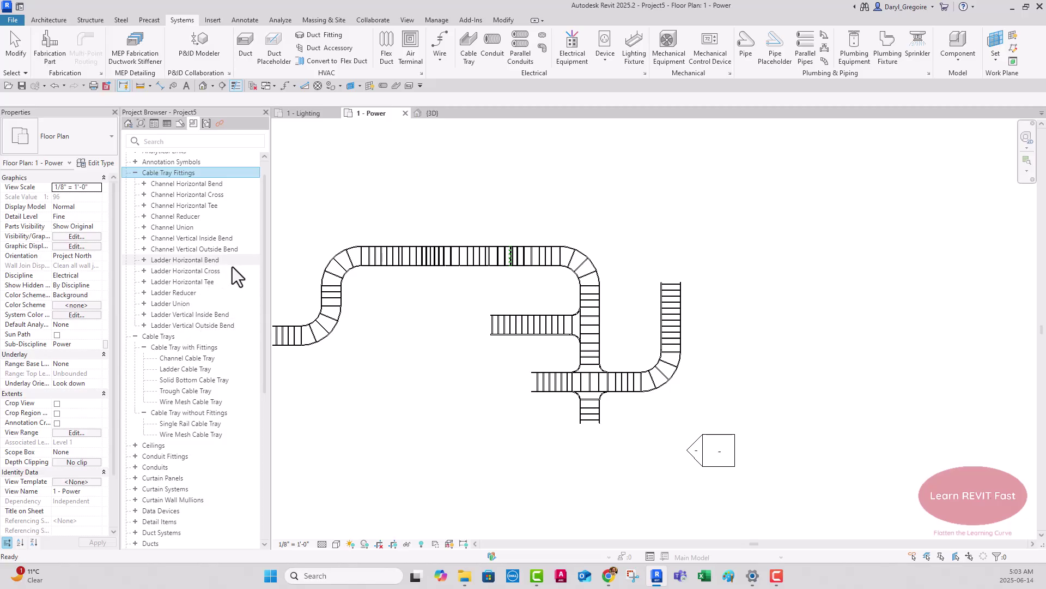
click(202, 261)
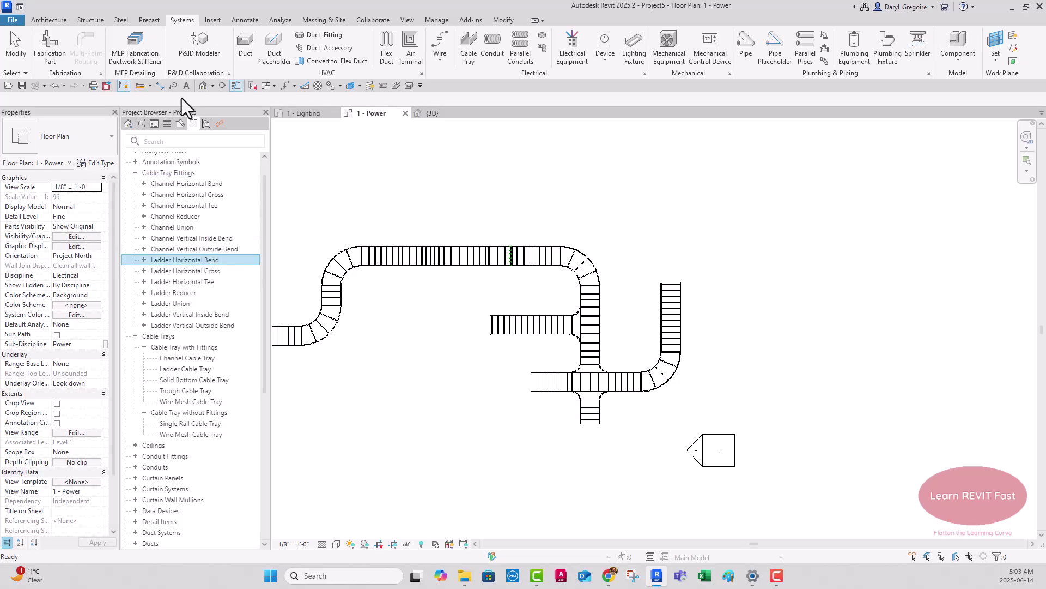
click(183, 144)
text(bend)
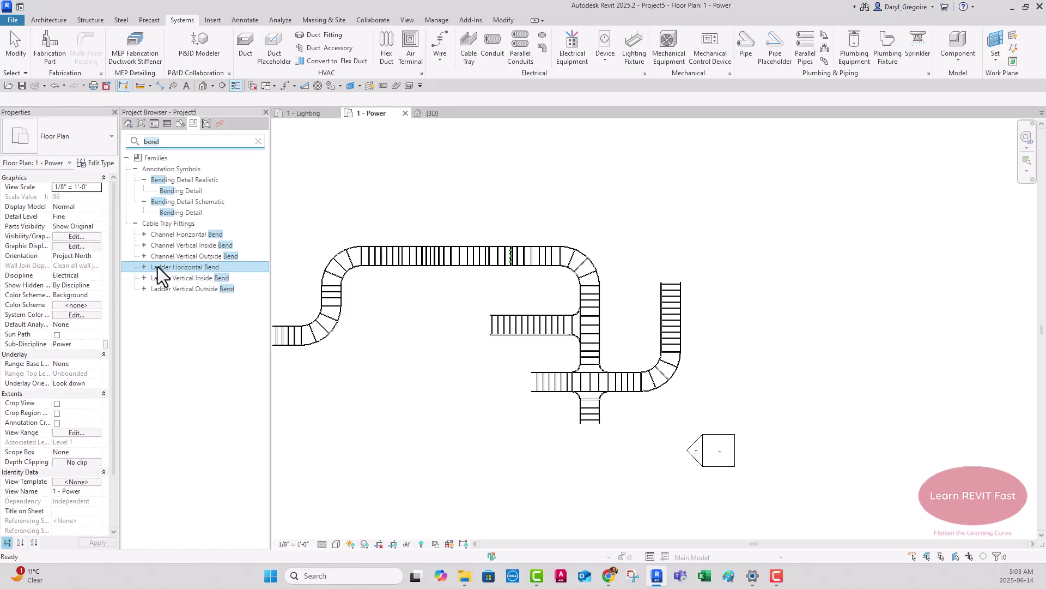
Place a Standard Ladder Horizontal Bend on the open upper end of the rightmost tray segment, rotated to turn back toward the tee branches.
click(142, 267)
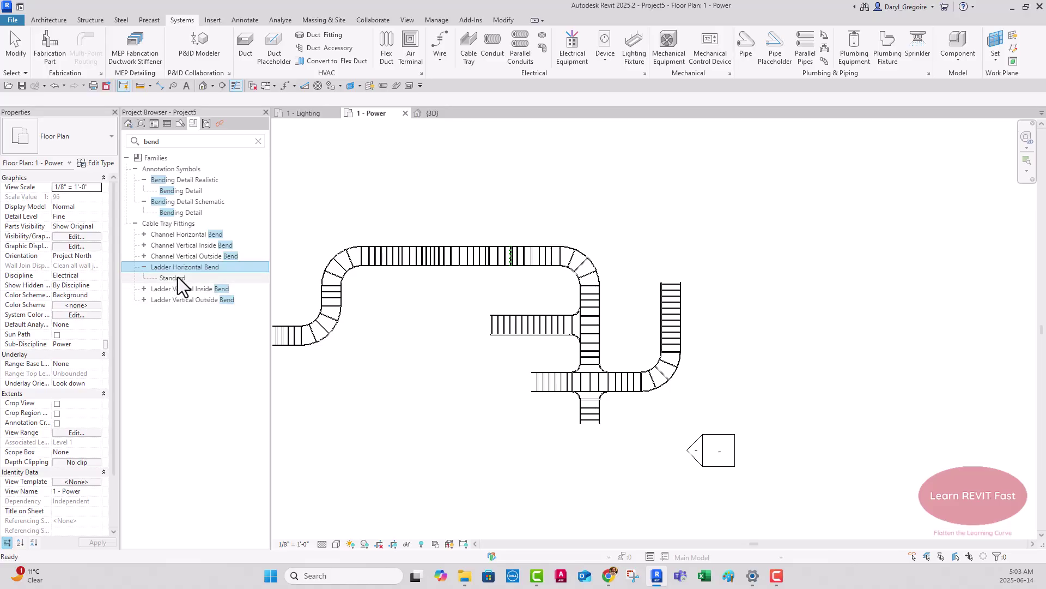
drag(177, 277, 699, 282)
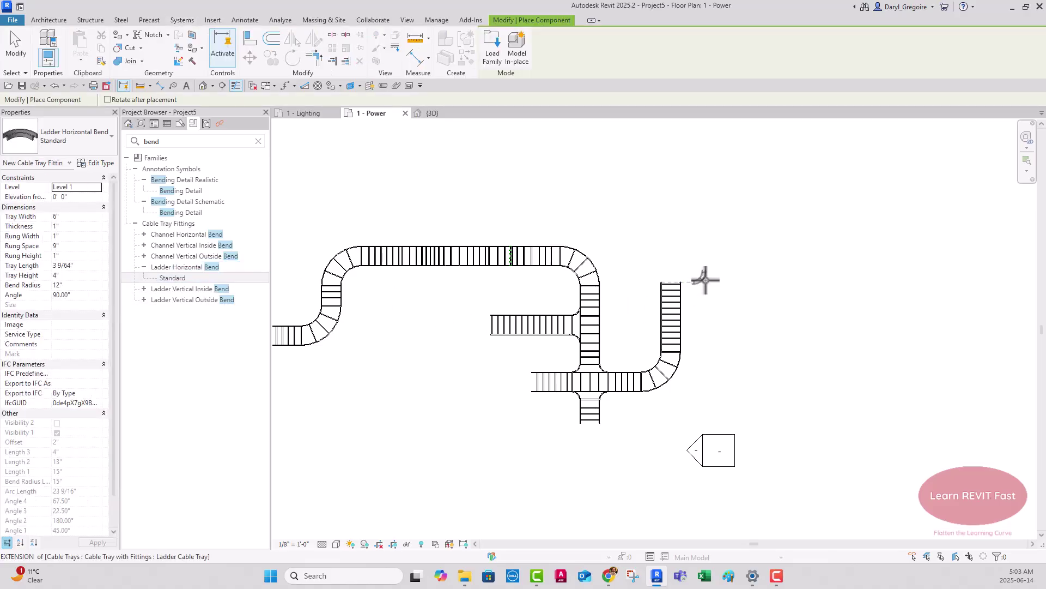
scroll(709, 278, up, 5)
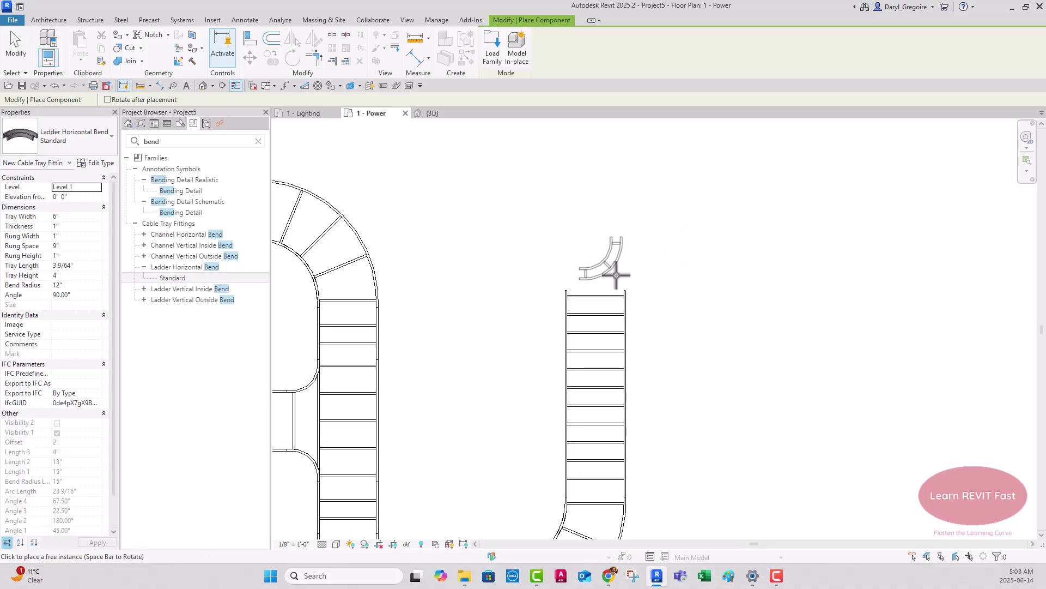
key(space)
key(space)
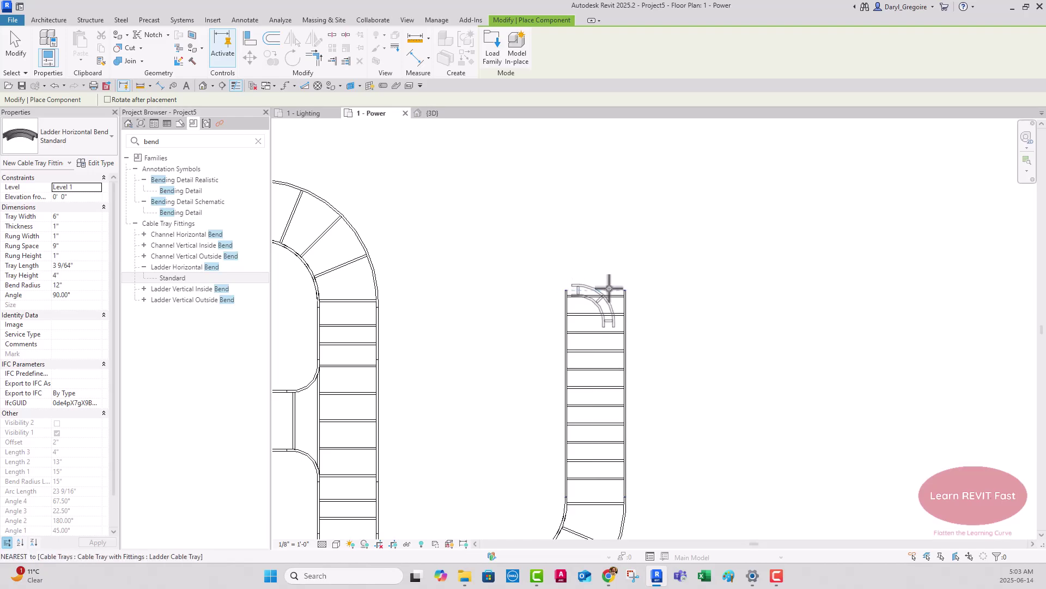
click(608, 290)
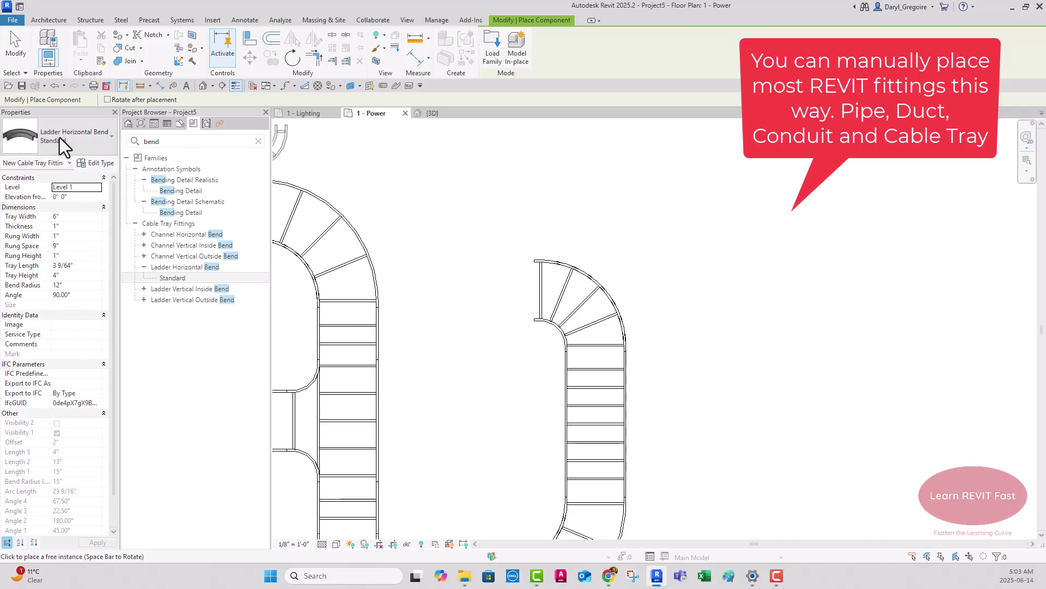
Place another Standard Ladder Horizontal Bend on the open left end of the tray branch leaving the cross fitting.
scroll(428, 213, down, 2)
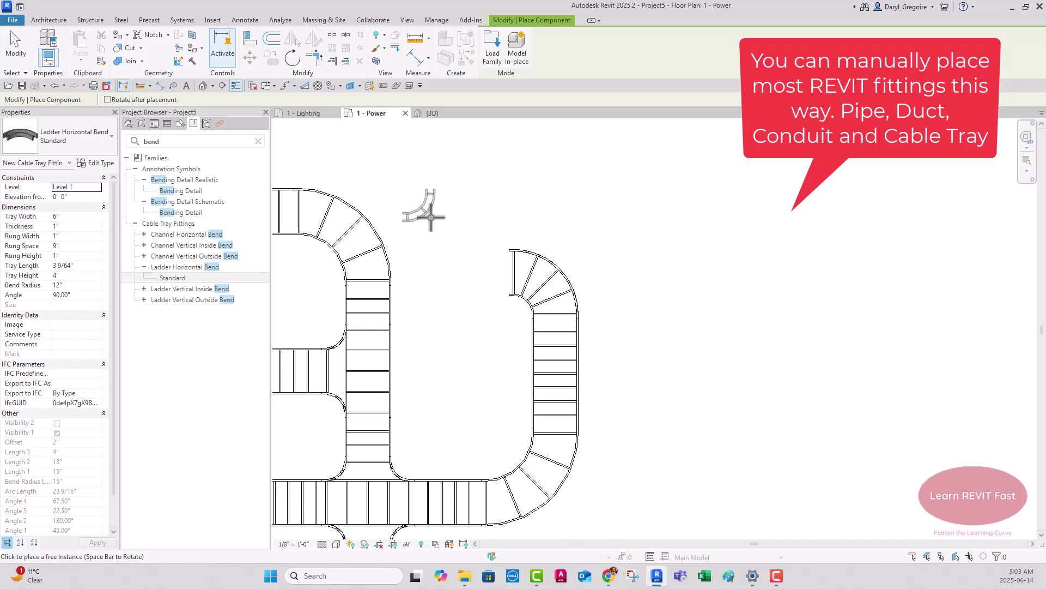
scroll(431, 217, down, 1)
middle_drag(530, 303, 671, 274)
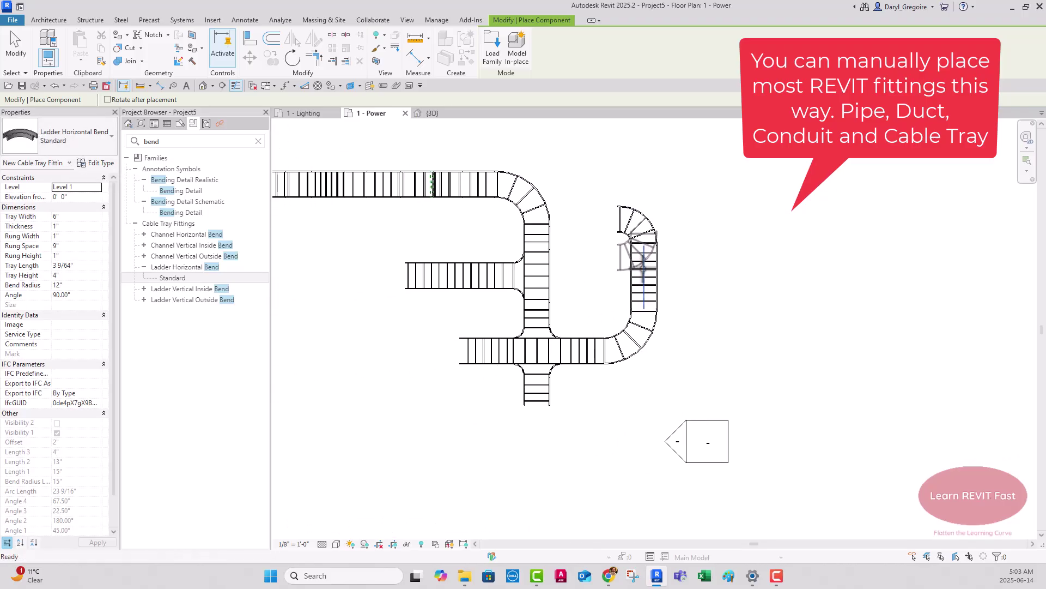
scroll(464, 357, up, 2)
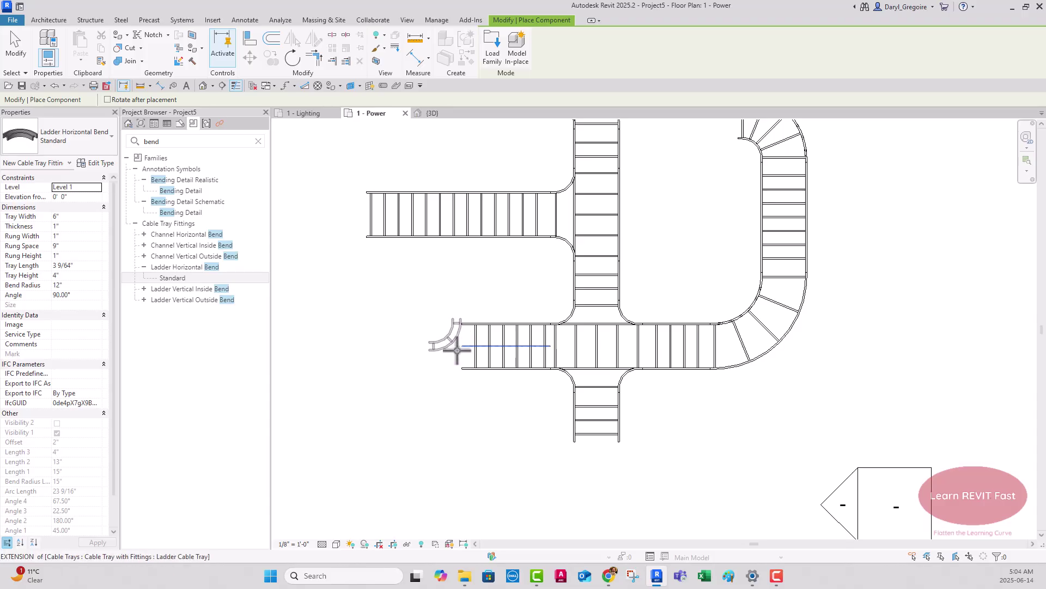
click(457, 353)
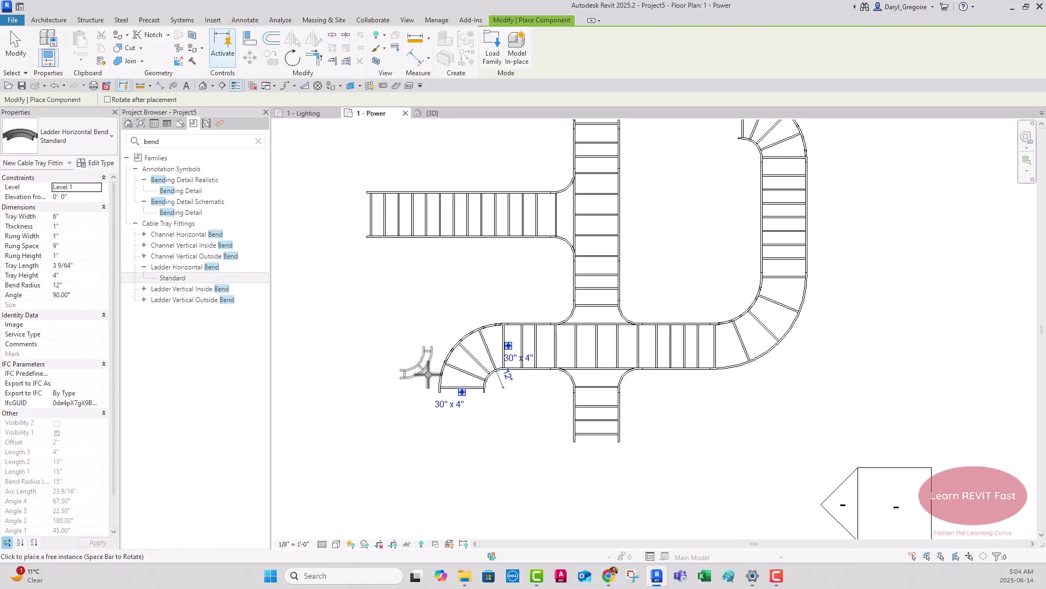
Add a Standard Ladder Horizontal Bend to the open left end of the tee branch and finish placing fittings.
middle_drag(385, 322, 456, 369)
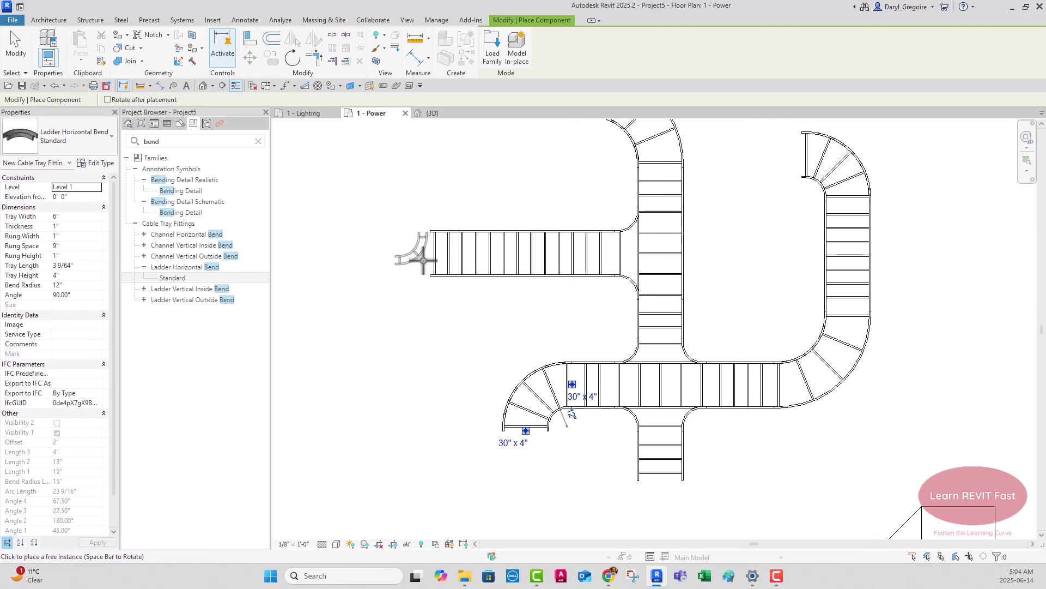
click(430, 259)
click(430, 259)
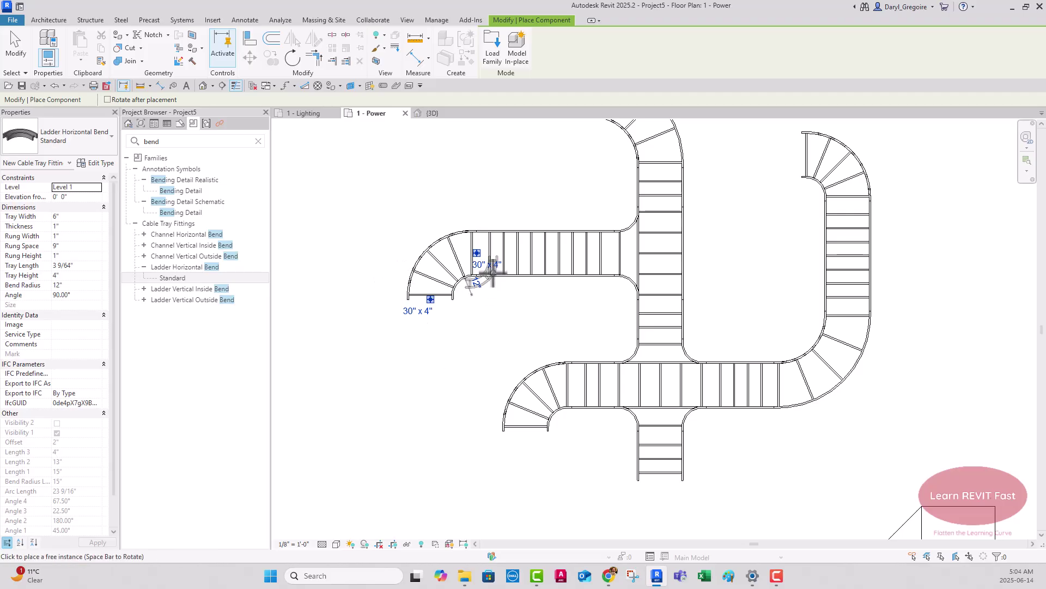
key(Escape)
key(Escape)
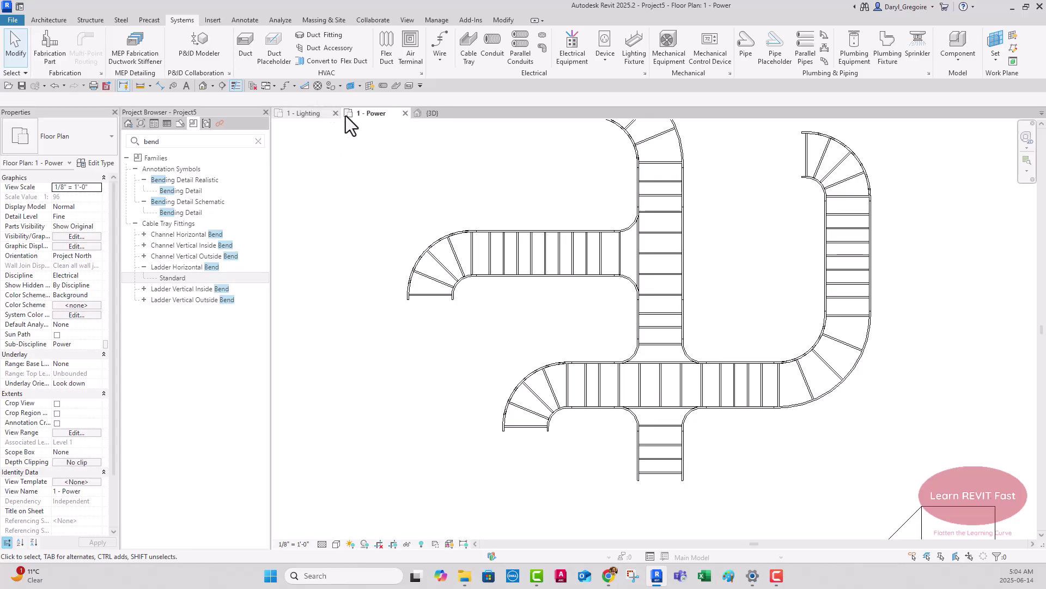
Examine the manually placed horizontal bends on the tray ends in the 3D view.
click(430, 113)
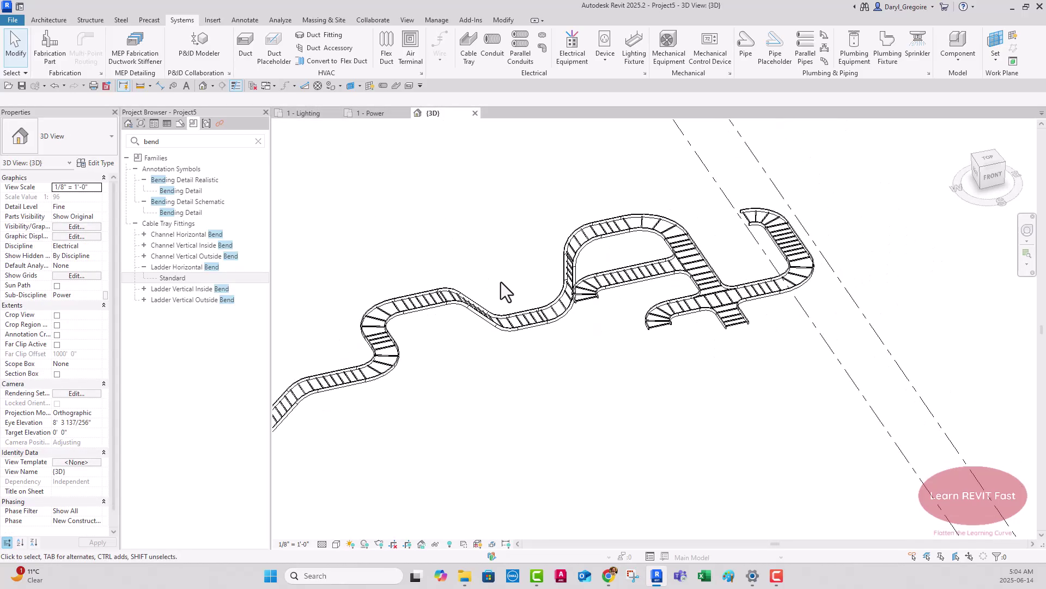
middle_drag(563, 334, 599, 325)
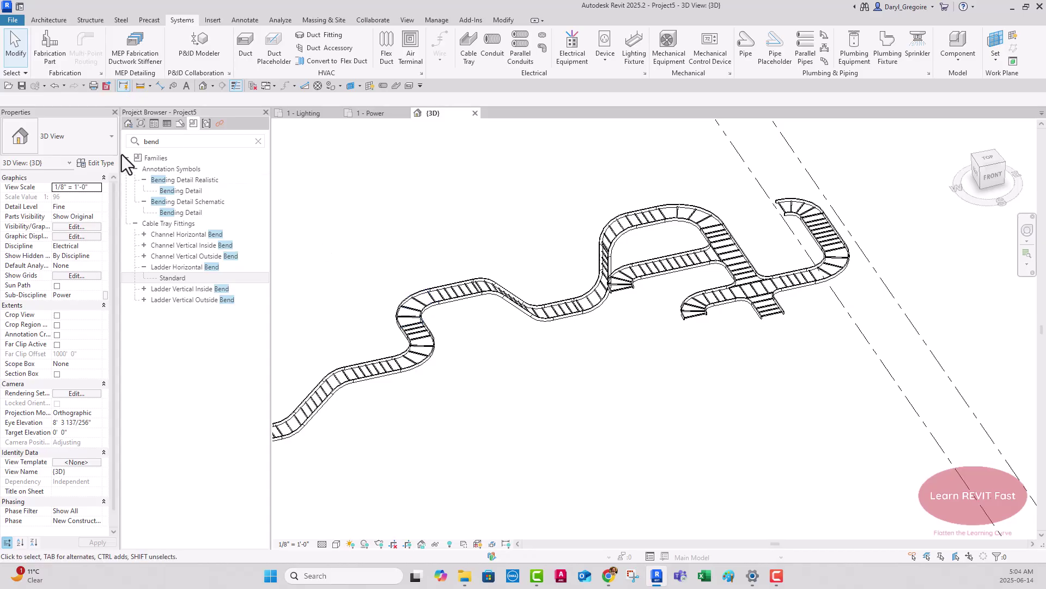
Select the existing "bend" search term in the family search.
double_click(152, 142)
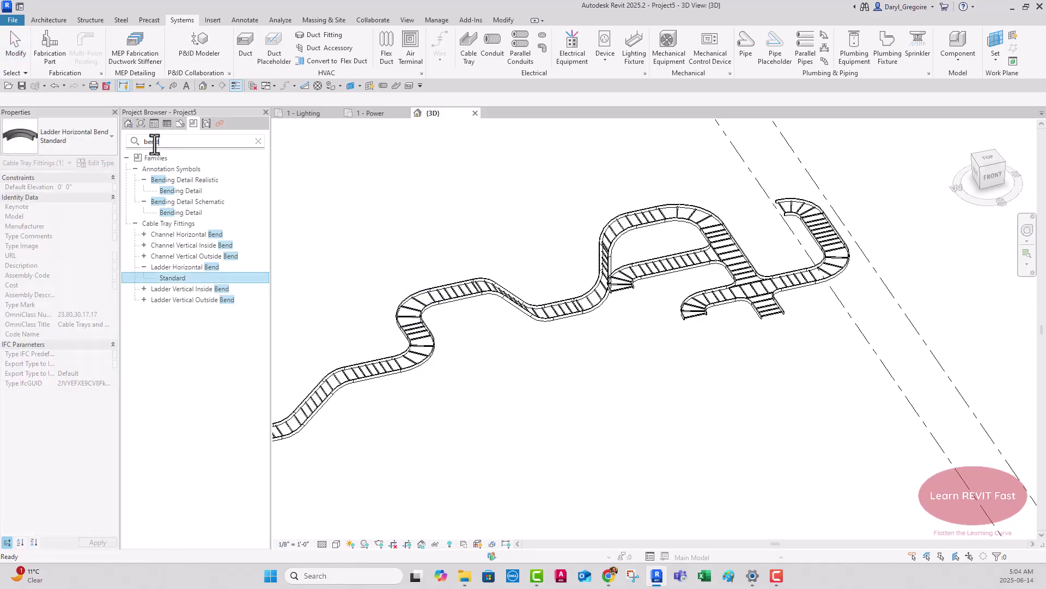